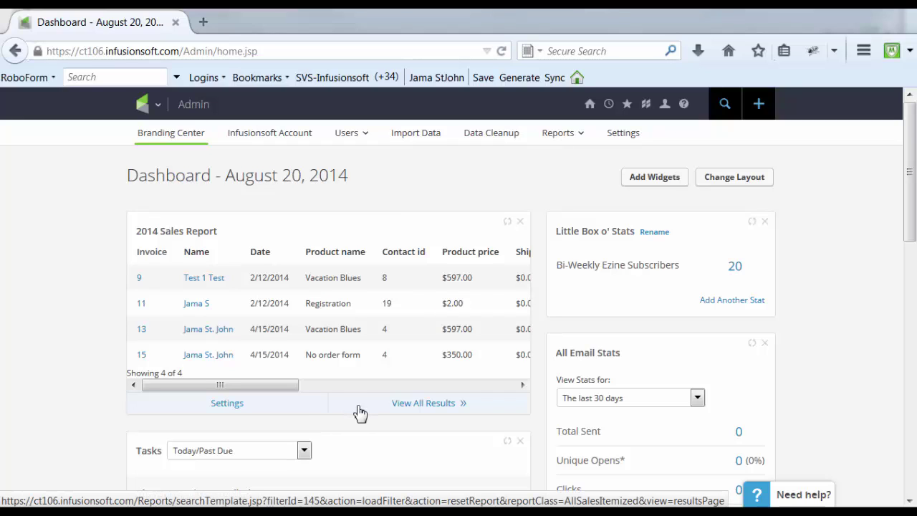
Open the Billing Automation page in the E-Commerce settings.
{"action": "left_click", "coordinate": [157, 108]}
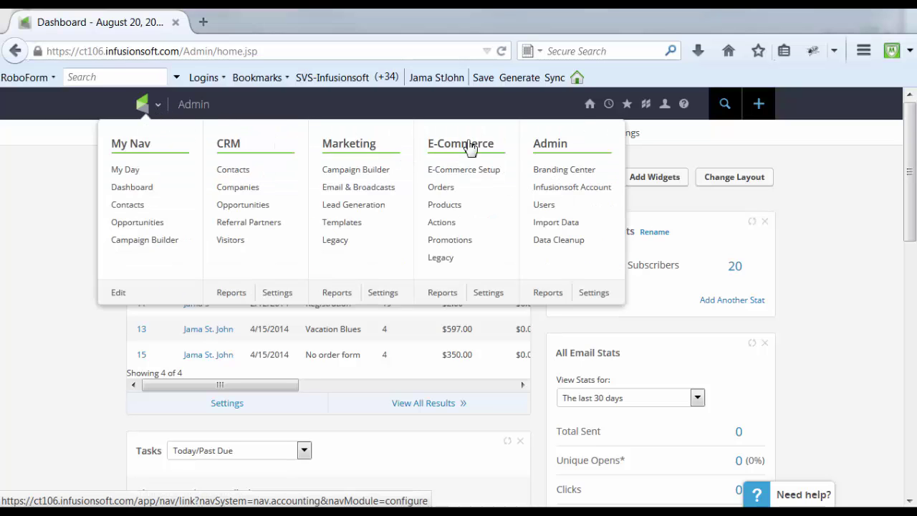
{"action": "left_click", "coordinate": [493, 297]}
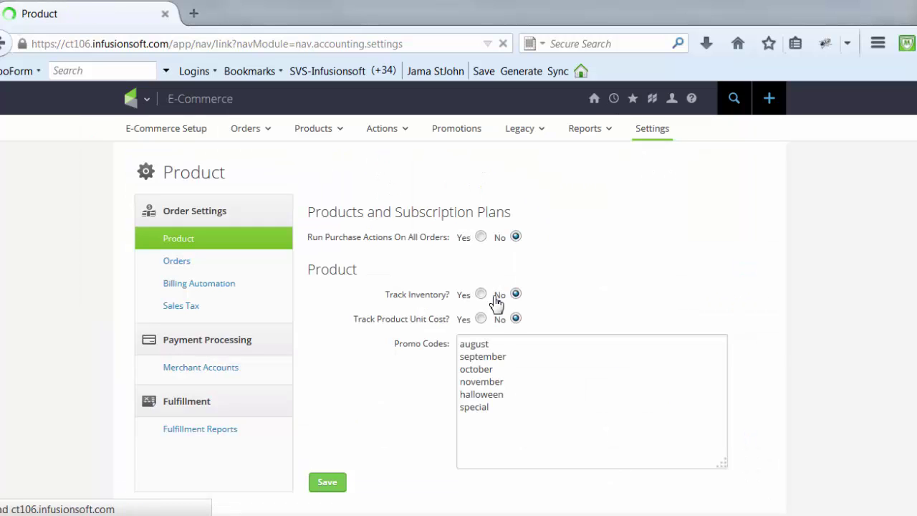
{"action": "left_click", "coordinate": [186, 288]}
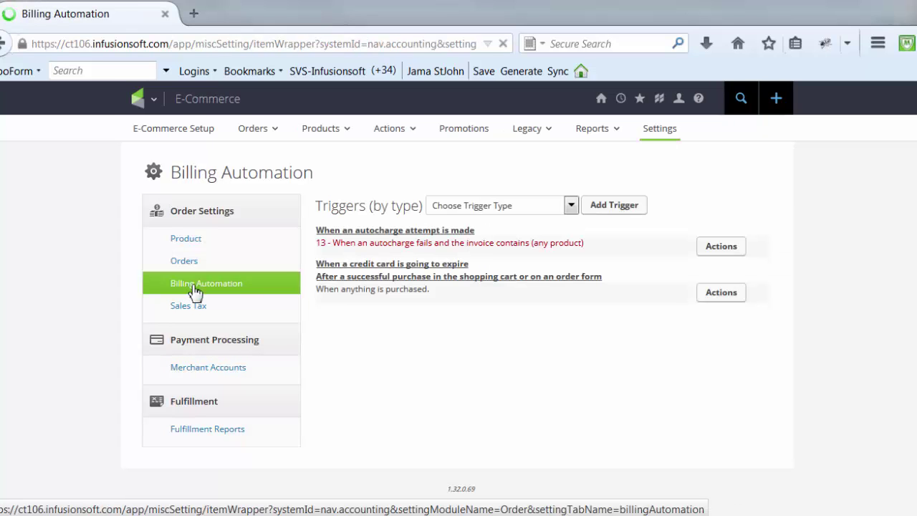
Add a billing trigger of the type "When an autocharge attempt is made".
{"action": "left_click", "coordinate": [473, 208]}
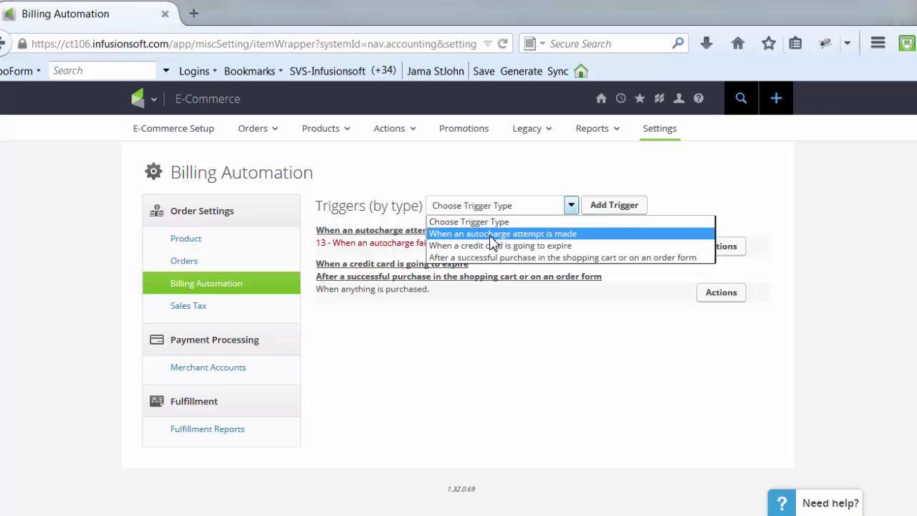
{"action": "left_click", "coordinate": [493, 235]}
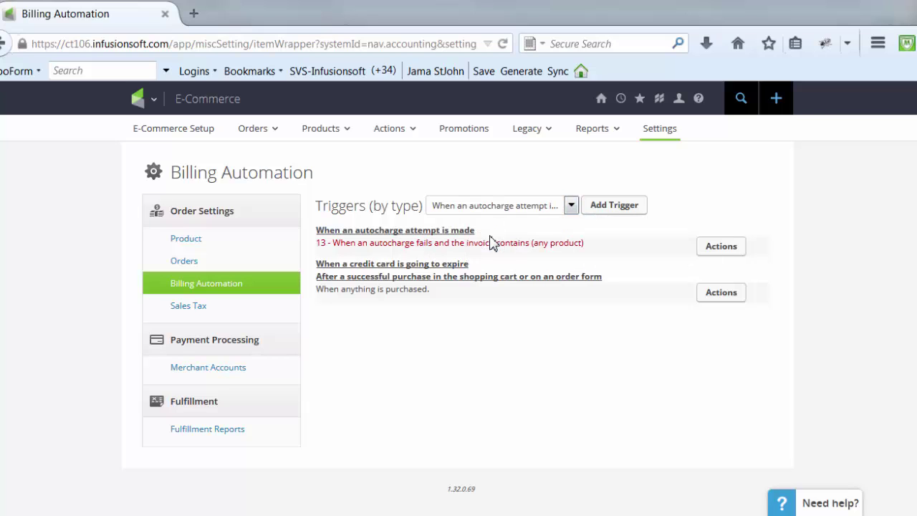
{"action": "left_click", "coordinate": [613, 206]}
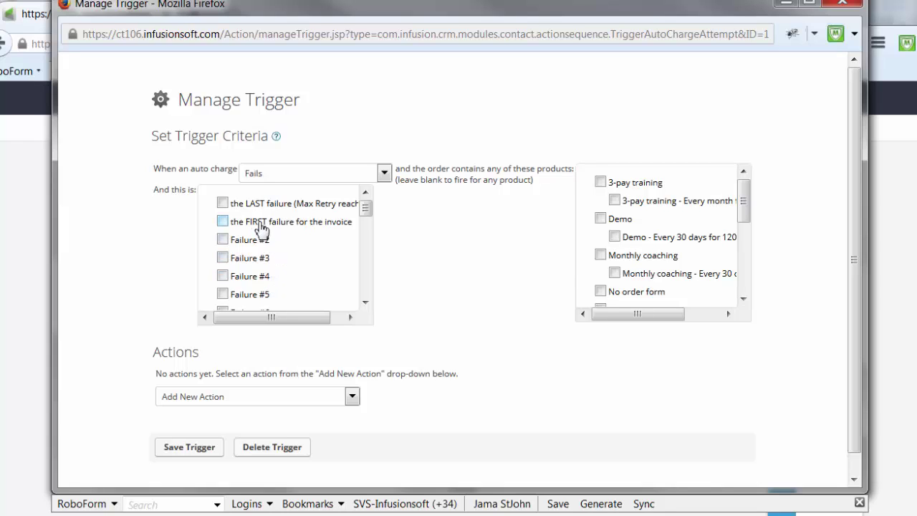
Limit the trigger to the FIRST failure for the invoice and add a "Send an email, fax, etc." action.
{"action": "left_click", "coordinate": [223, 222]}
{"action": "left_click", "coordinate": [352, 398]}
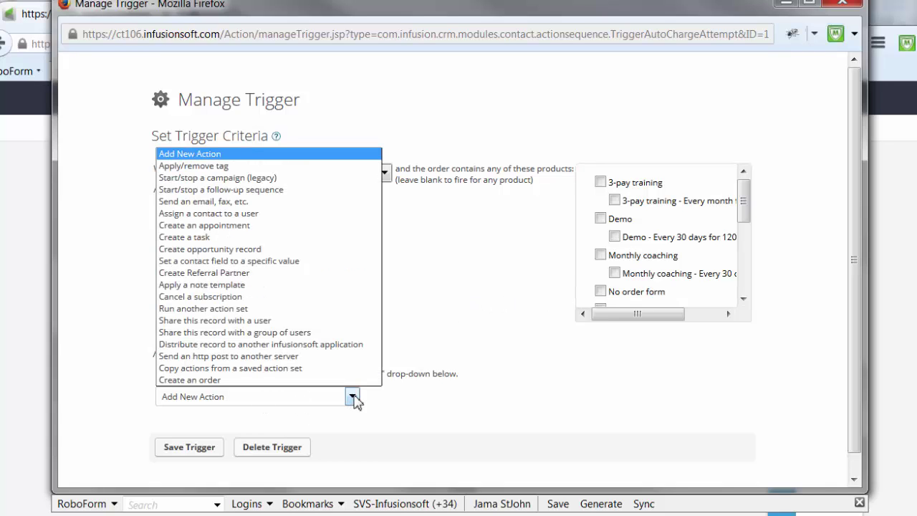
{"action": "left_click", "coordinate": [229, 204]}
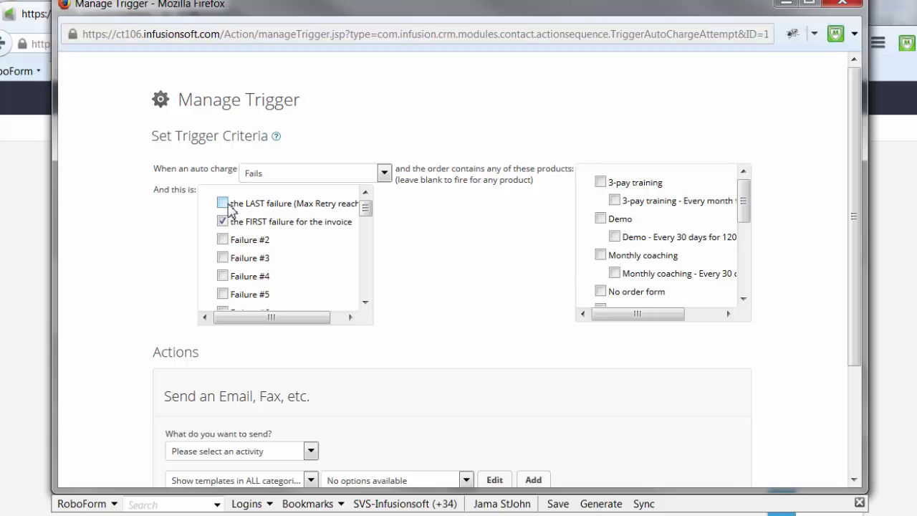
Choose Email as what the action sends and start adding a new email template for it.
{"action": "left_click", "coordinate": [310, 451]}
{"action": "left_click", "coordinate": [203, 366]}
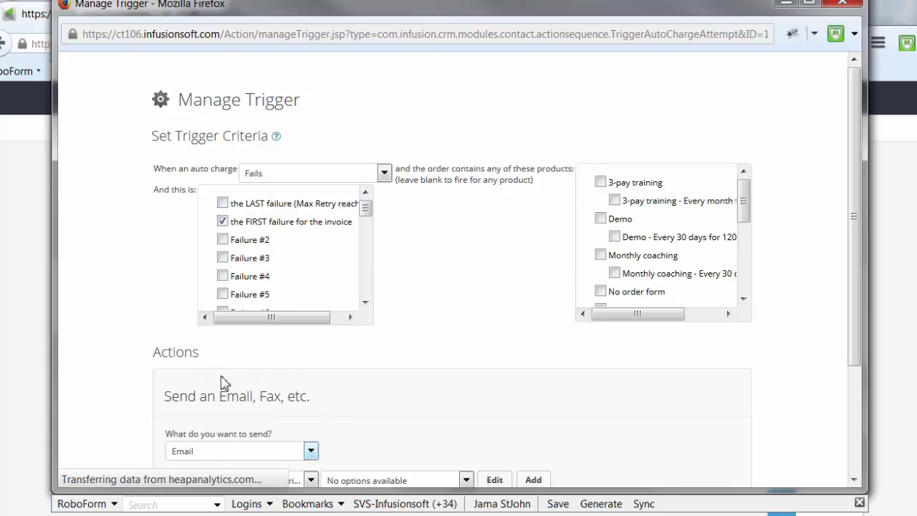
{"action": "left_click", "coordinate": [536, 481]}
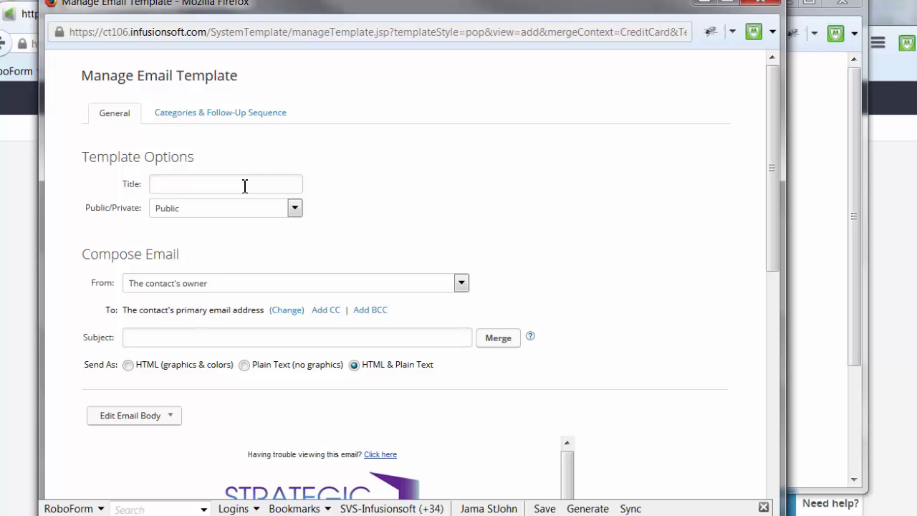
Title the email template "Credit Card Fail #1" and set its subject to "Please update your card".
{"action": "type", "text": "Credit Card Fail #1"}
{"action": "left_click", "coordinate": [151, 341]}
{"action": "type", "text": "Please update your "}
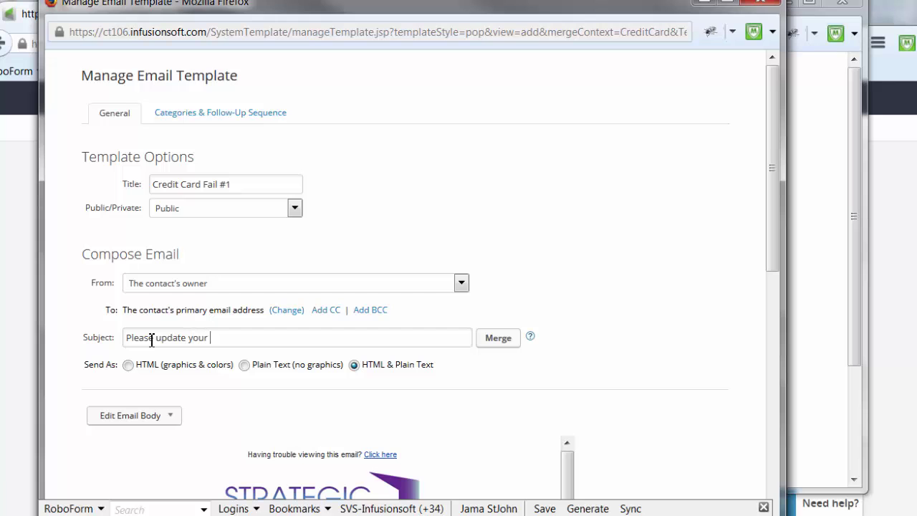
{"action": "type", "text": "card"}
Open the email body for editing and delete the placeholder article below the logo.
{"action": "scroll", "coordinate": [246, 342], "scroll_direction": "down", "scroll_amount": 5}
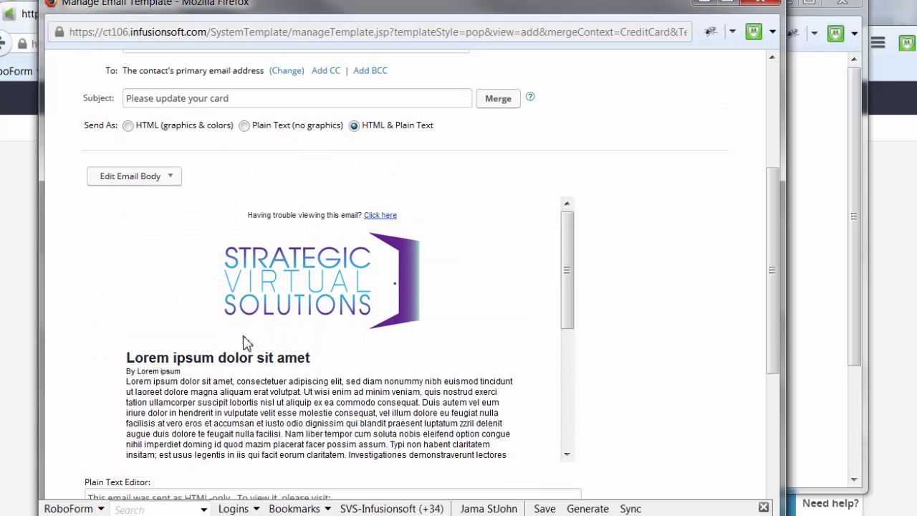
{"action": "left_click", "coordinate": [137, 181]}
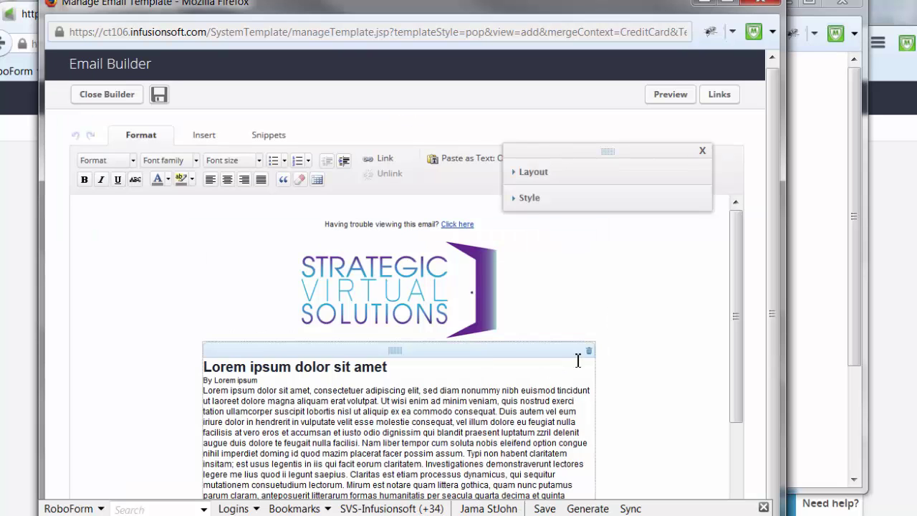
{"action": "left_click", "coordinate": [589, 352]}
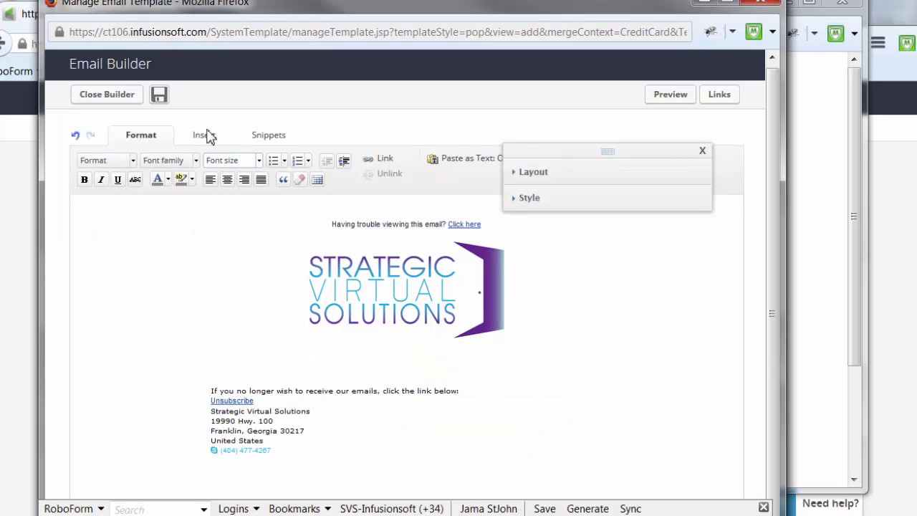
Insert a Paragraph snippet below the logo and replace its placeholder text with "Hi,".
{"action": "left_click", "coordinate": [268, 136]}
{"action": "left_click_drag", "start_coordinate": [147, 178], "coordinate": [291, 424]}
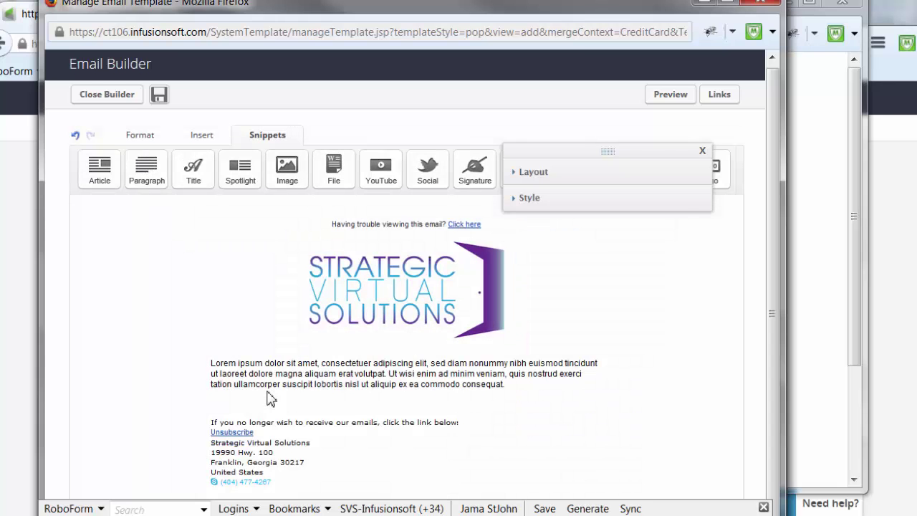
{"action": "left_click", "coordinate": [399, 386]}
{"action": "left_click_drag", "start_coordinate": [506, 385], "coordinate": [199, 362]}
{"action": "type", "text": "Hi,"}
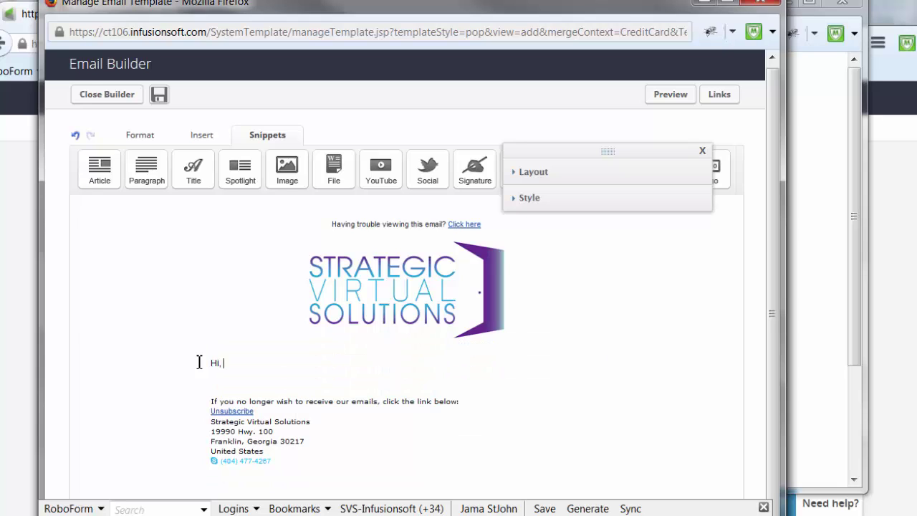
Insert the contact's First Name merge field after "Hi," in the greeting.
{"action": "left_click", "coordinate": [141, 136]}
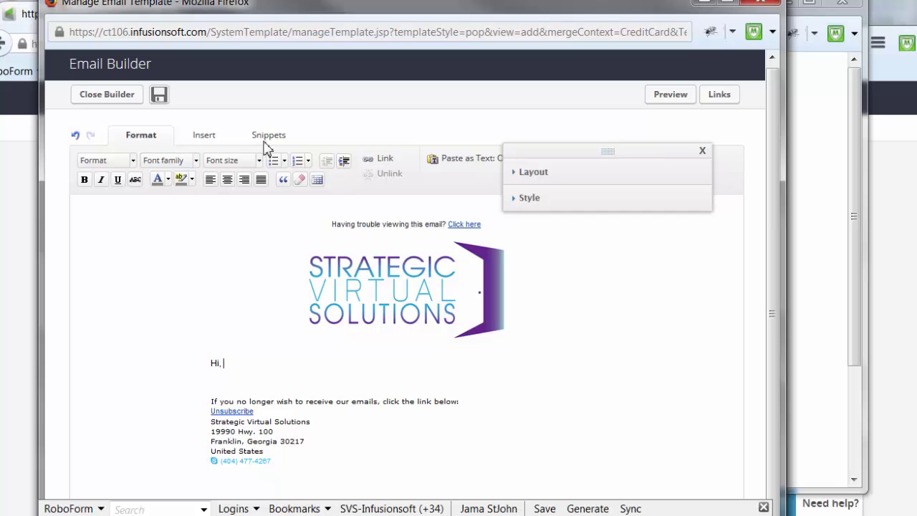
{"action": "left_click", "coordinate": [220, 140]}
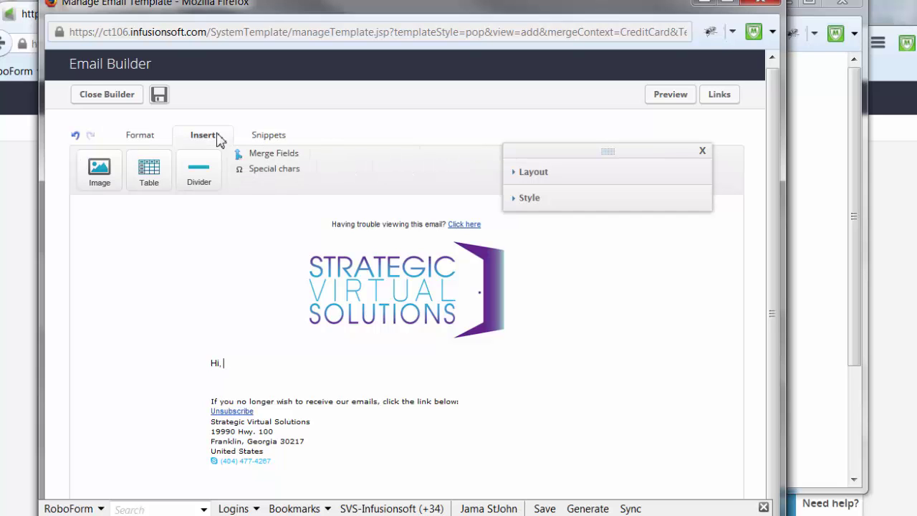
{"action": "left_click", "coordinate": [265, 154]}
{"action": "left_click", "coordinate": [188, 180]}
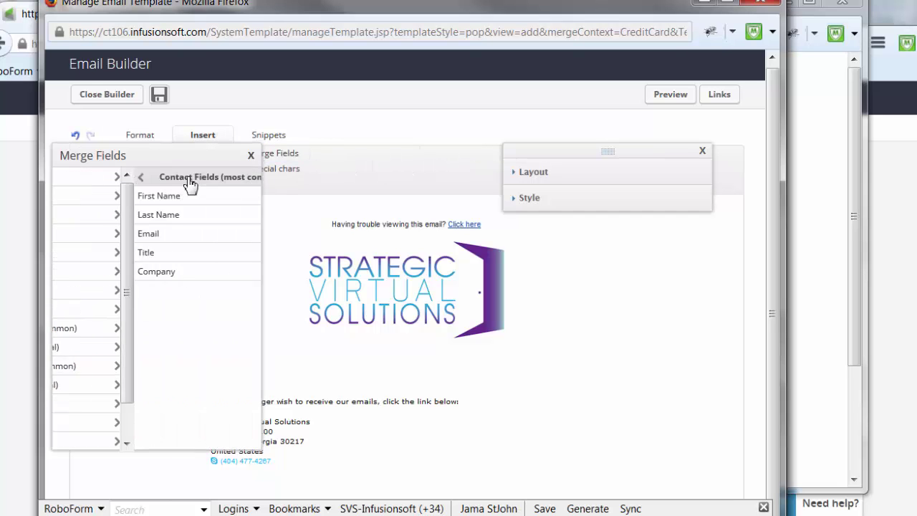
{"action": "left_click", "coordinate": [188, 203]}
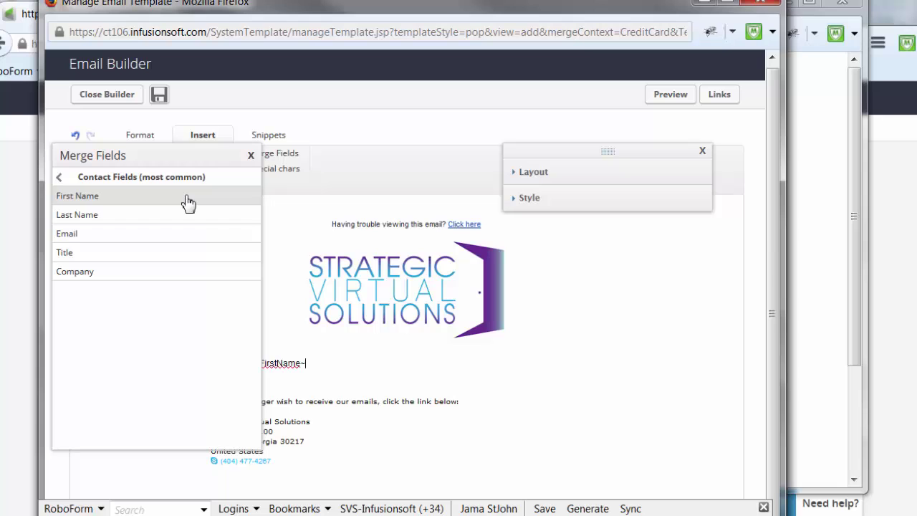
{"action": "left_click", "coordinate": [251, 154]}
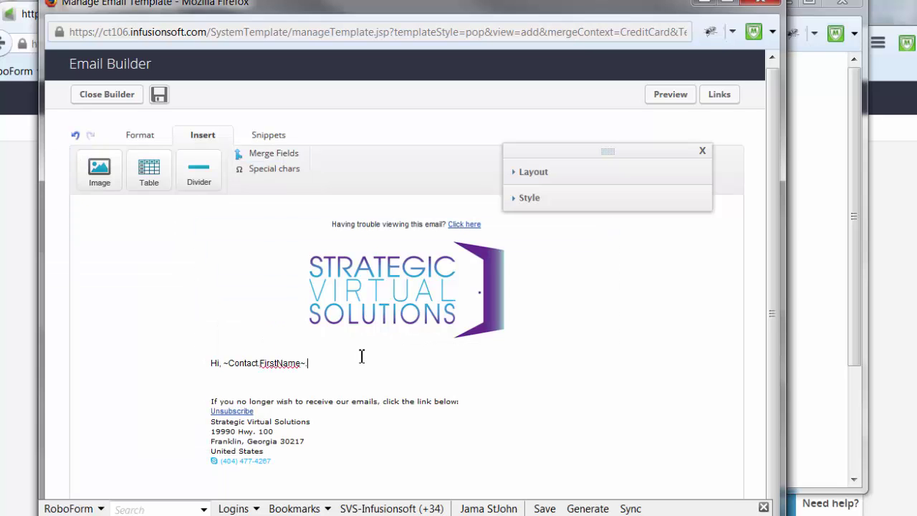
Add the line "Your card has failed. Please update it here." below the greeting.
{"action": "key", "text": "Return"}
{"action": "type", "text": "Your card has fai"}
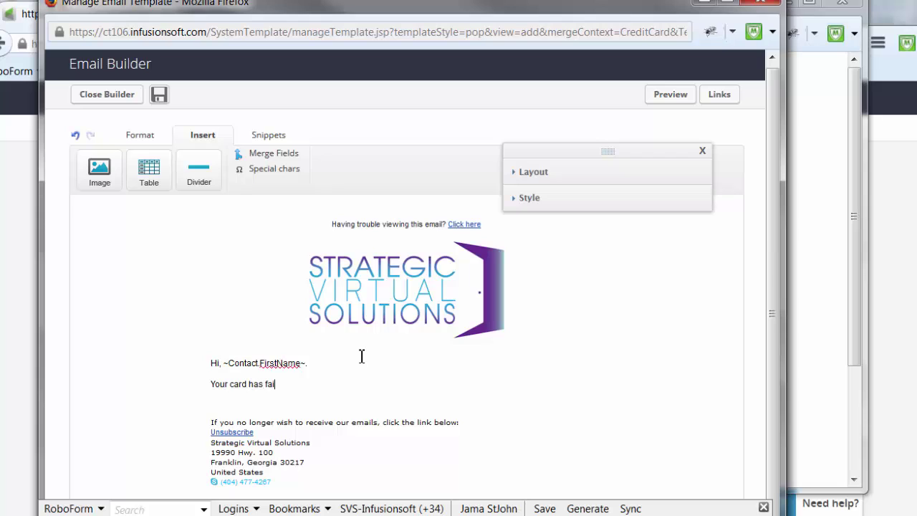
{"action": "type", "text": "led.  Please update i"}
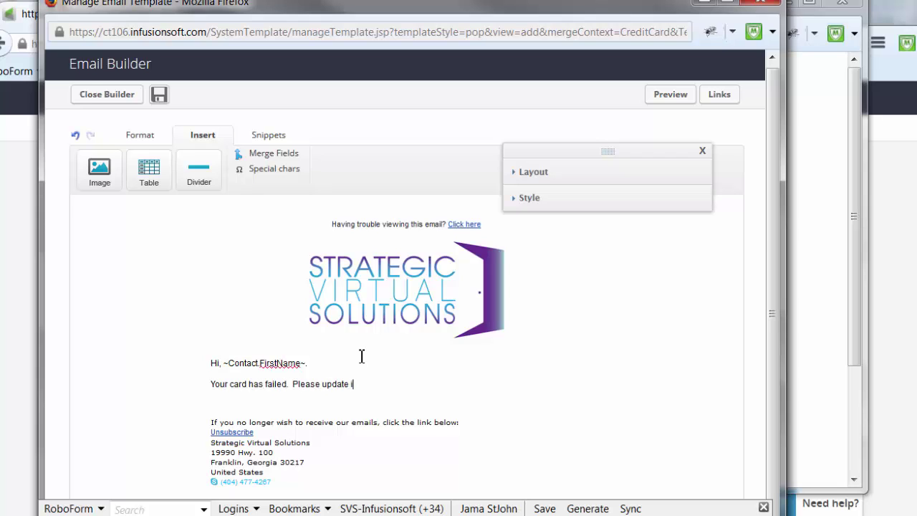
{"action": "type", "text": "t here."}
{"action": "key", "text": "Return"}
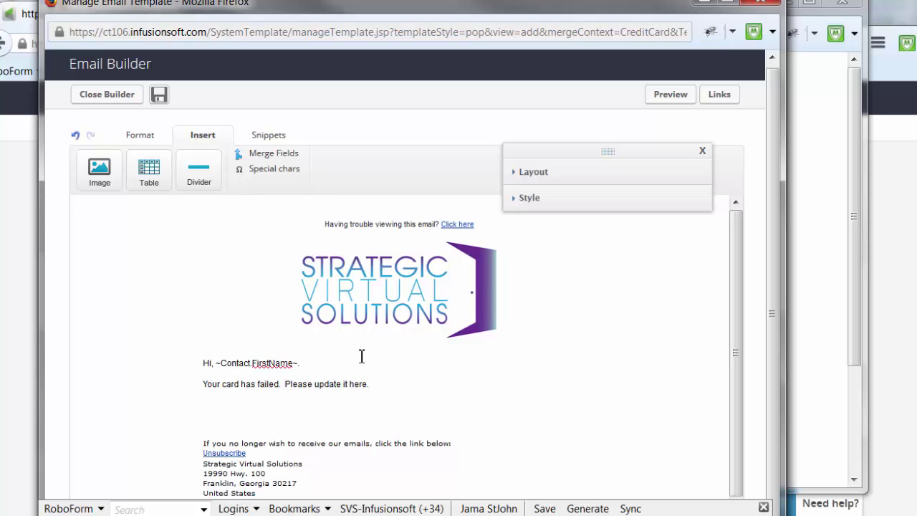
Insert the HTML Update Link merge field from the Credit Card fields on its own line below the card-failed sentence.
{"action": "left_click", "coordinate": [398, 378]}
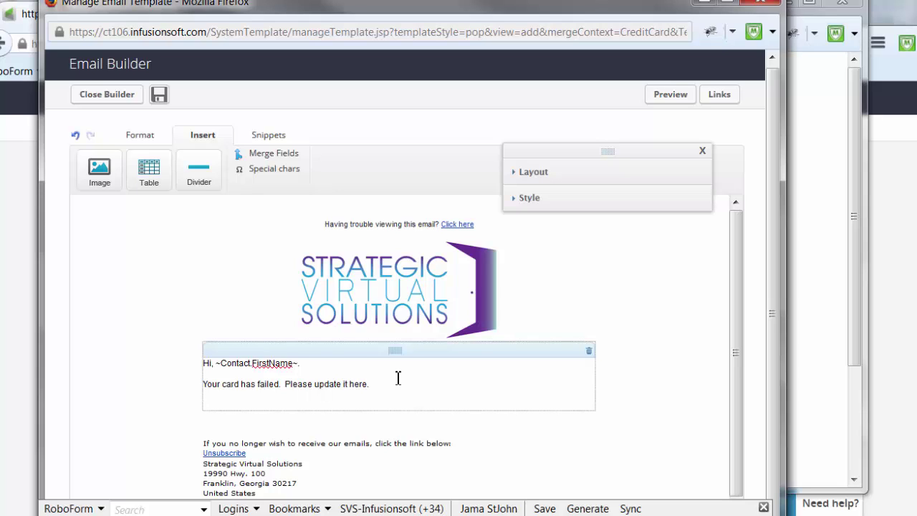
{"action": "key", "text": "Return"}
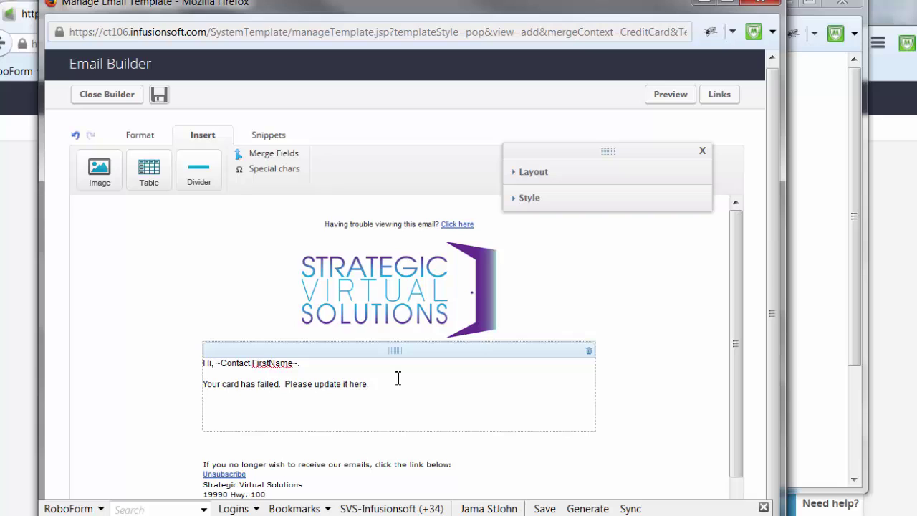
{"action": "left_click", "coordinate": [263, 157]}
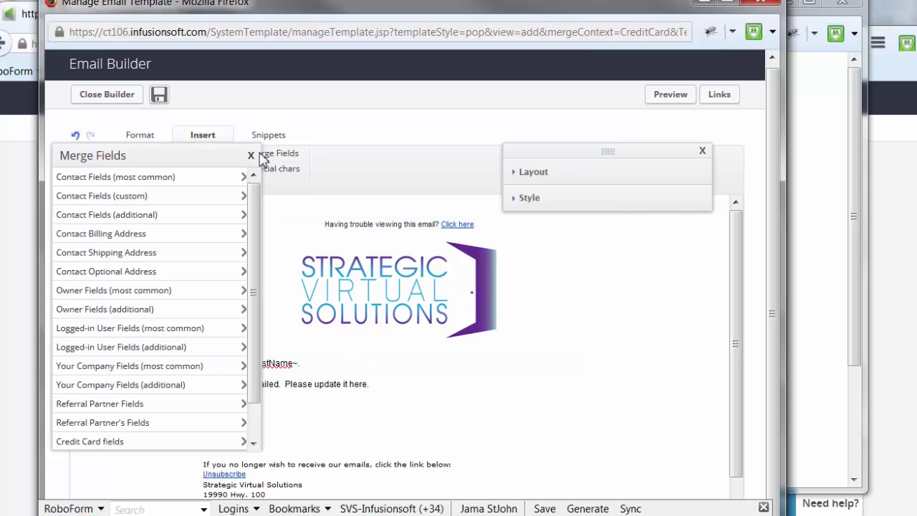
{"action": "scroll", "coordinate": [255, 260], "scroll_direction": "down", "scroll_amount": 1}
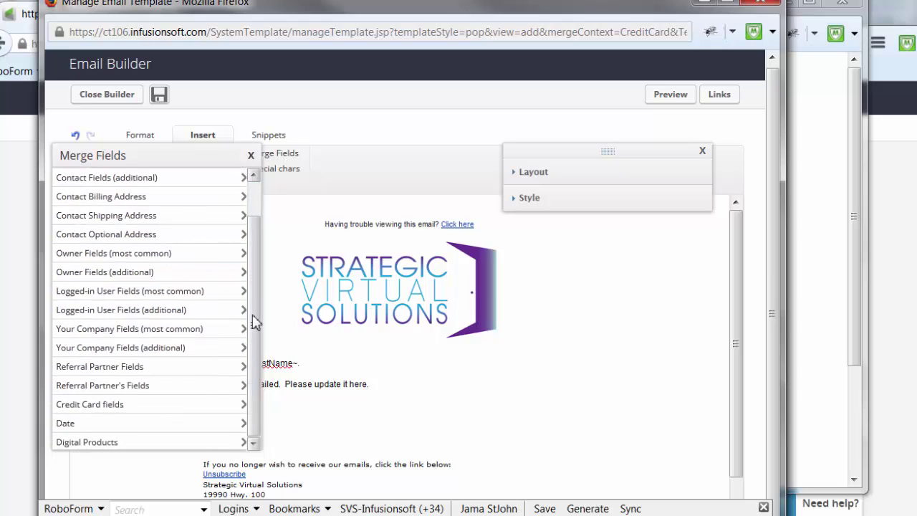
{"action": "left_click", "coordinate": [83, 405]}
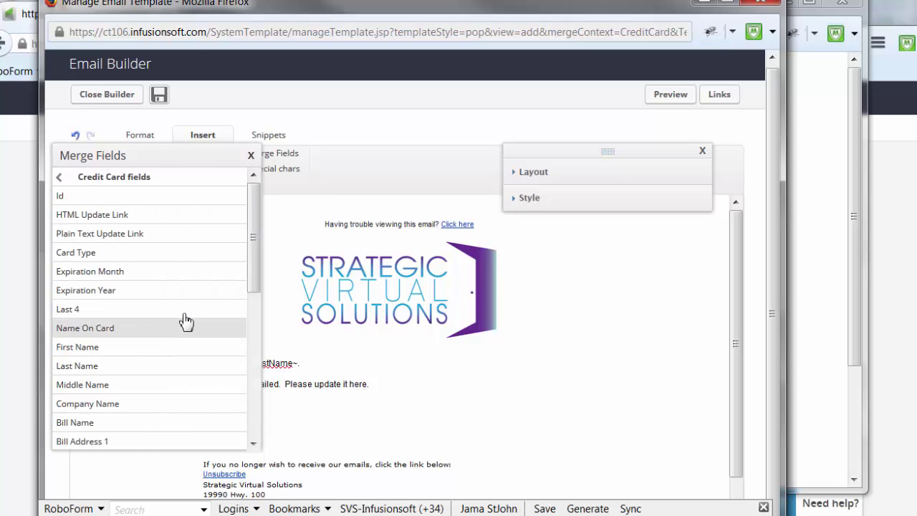
{"action": "left_click", "coordinate": [89, 224]}
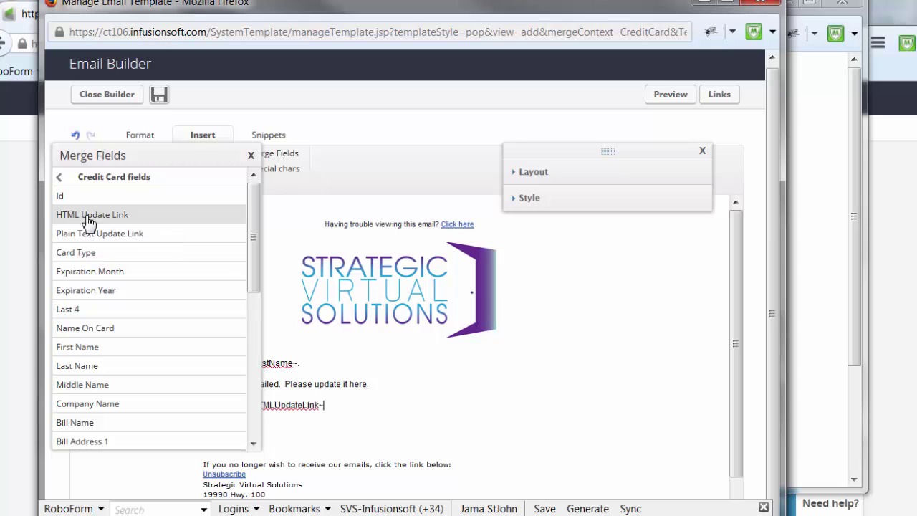
Reword the end of the card-failed line from "update it here." to "click below to update your card.".
{"action": "left_click_drag", "start_coordinate": [314, 384], "coordinate": [375, 384]}
{"action": "type", "text": "click belo"}
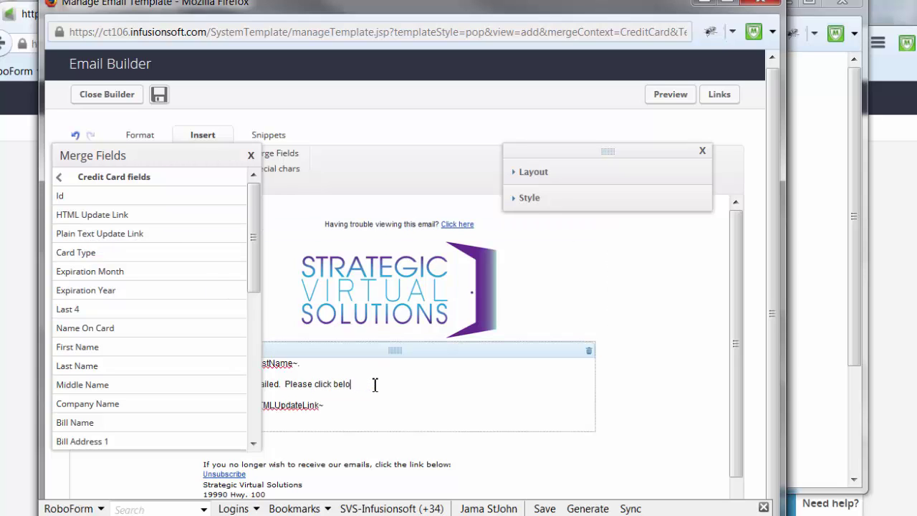
{"action": "type", "text": "w to update your card."}
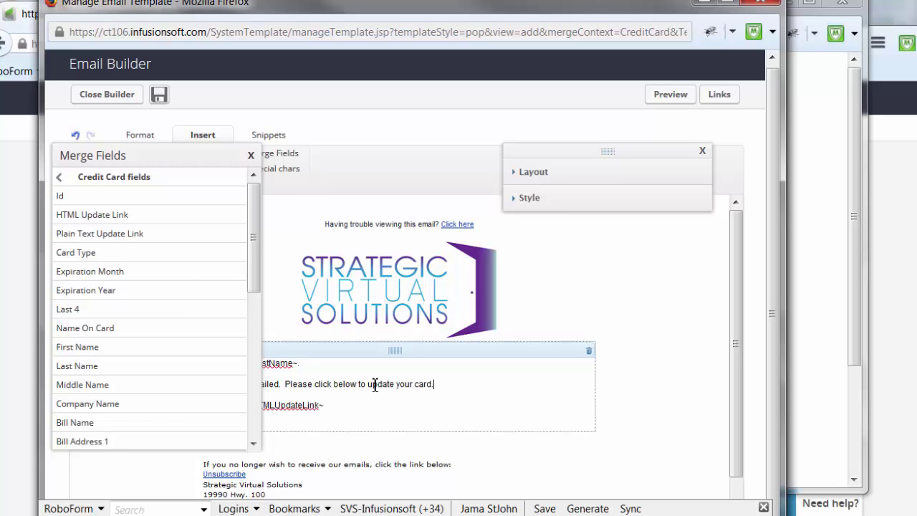
Below the update link, add "The card we have on file is a" Card Type "and expires on" Expiration Month and Expiration Year, using Credit Card merge fields.
{"action": "left_click", "coordinate": [353, 406]}
{"action": "key", "text": "Return"}
{"action": "key", "text": "Return"}
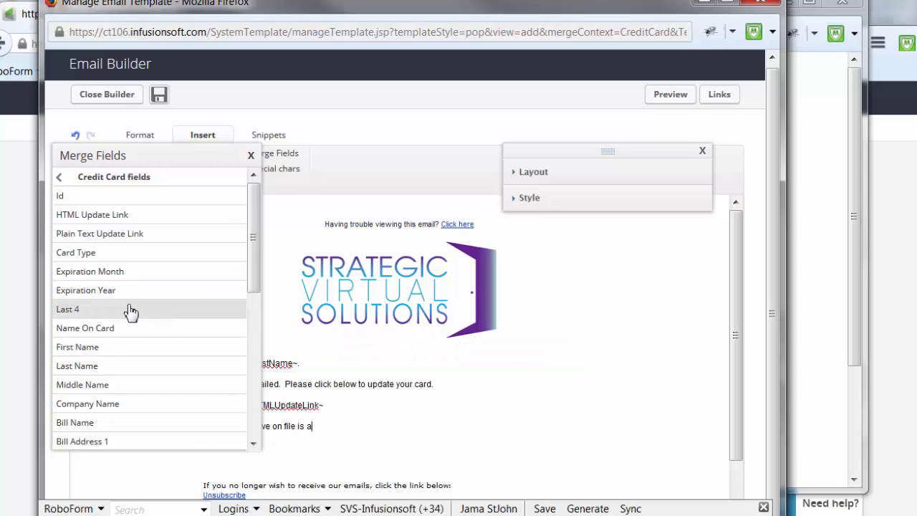
{"action": "left_click", "coordinate": [106, 255]}
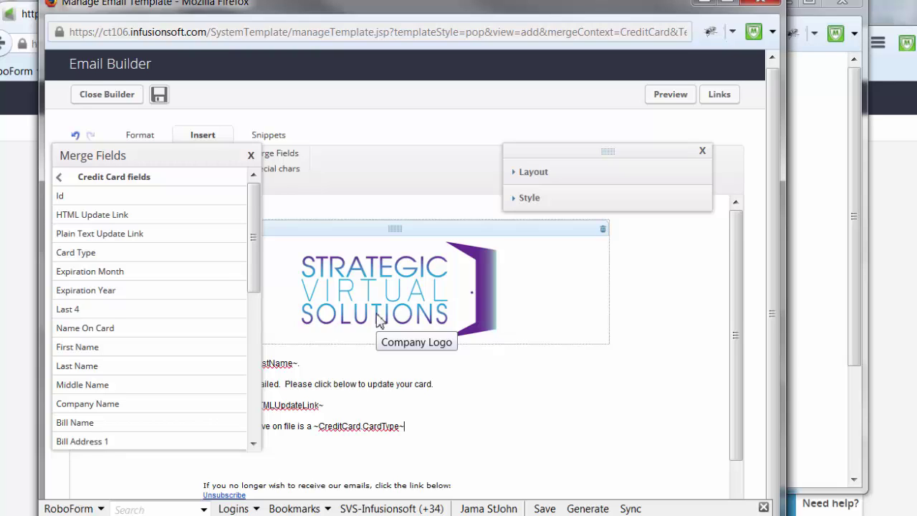
{"action": "type", "text": "and expires on"}
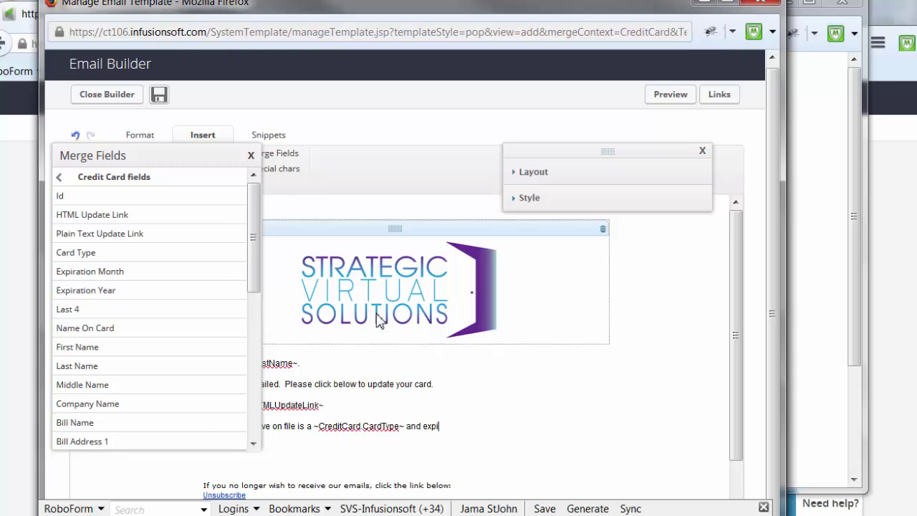
{"action": "left_click", "coordinate": [151, 281]}
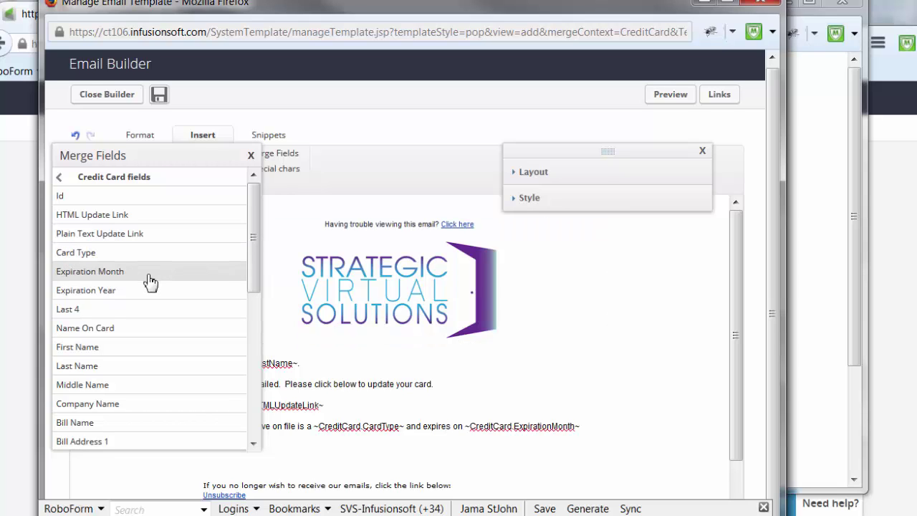
{"action": "left_click", "coordinate": [130, 294]}
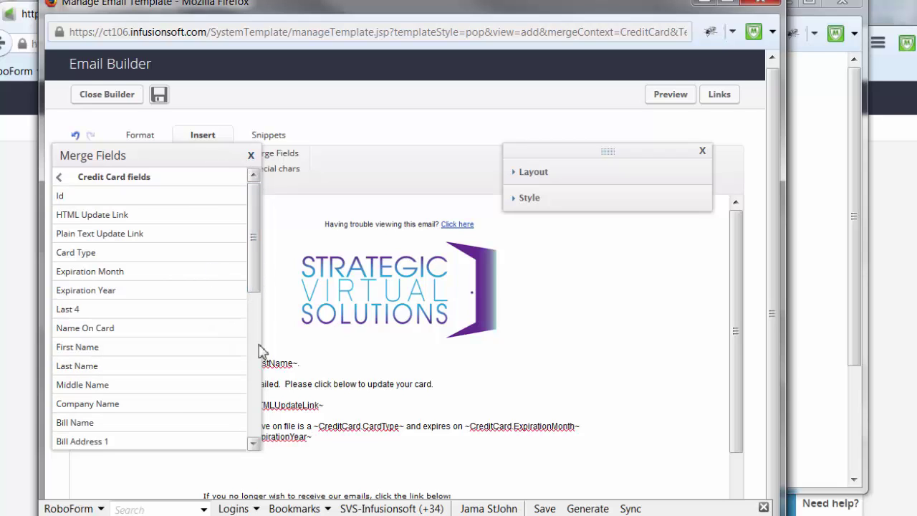
End the card-on-file sentence with a period and add the closing line "Thank you." below it.
{"action": "left_click", "coordinate": [349, 440]}
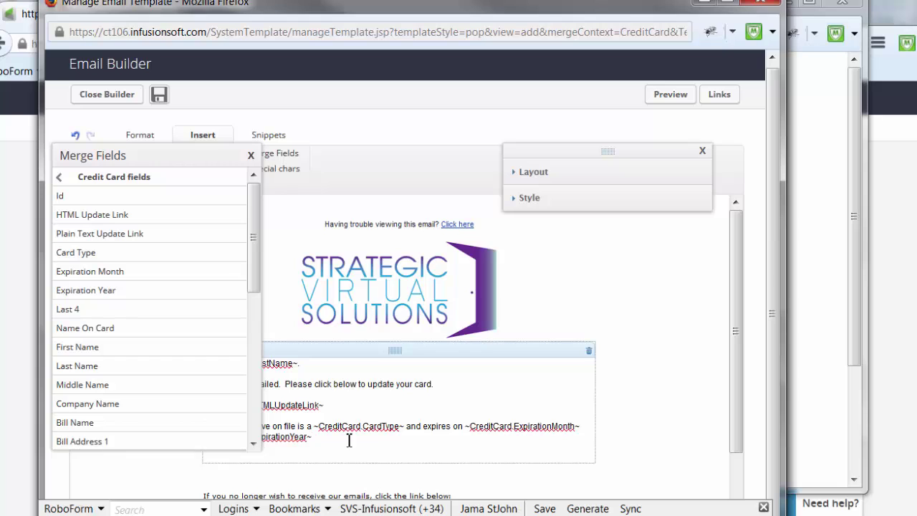
{"action": "left_click", "coordinate": [251, 155]}
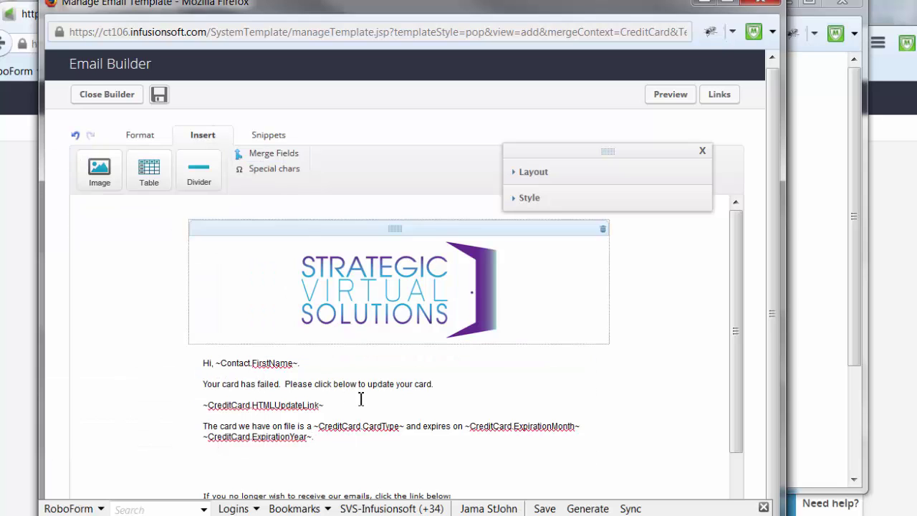
{"action": "key", "text": "Return"}
{"action": "type", "text": "Thank you."}
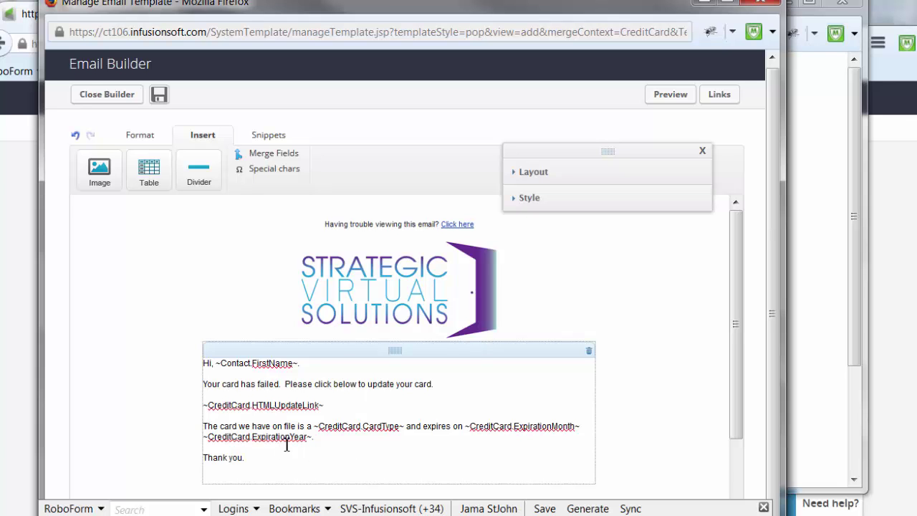
{"action": "scroll", "coordinate": [297, 416], "scroll_direction": "down", "scroll_amount": 2}
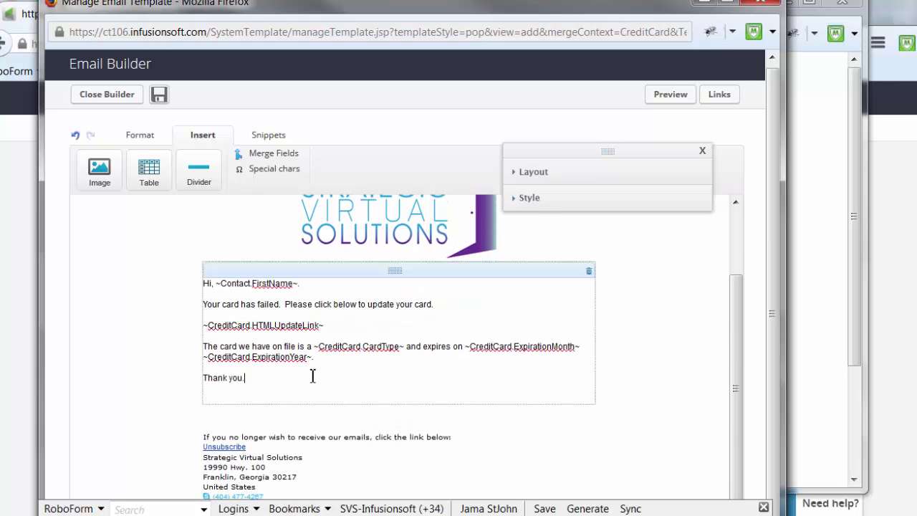
{"action": "scroll", "coordinate": [312, 376], "scroll_direction": "up", "scroll_amount": 2}
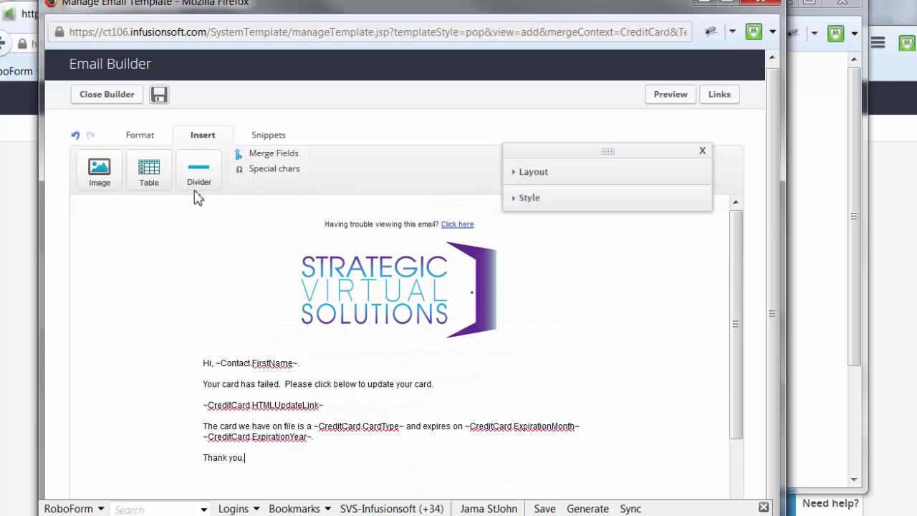
Leave the email builder, mark the card-failure email as ready to send, and save the template.
{"action": "left_click", "coordinate": [107, 96]}
{"action": "left_click", "coordinate": [498, 348]}
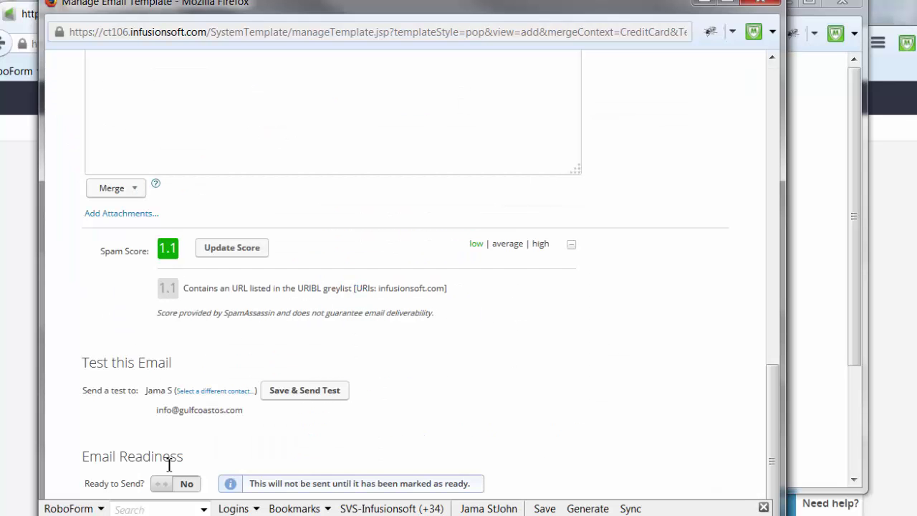
{"action": "left_click", "coordinate": [170, 486]}
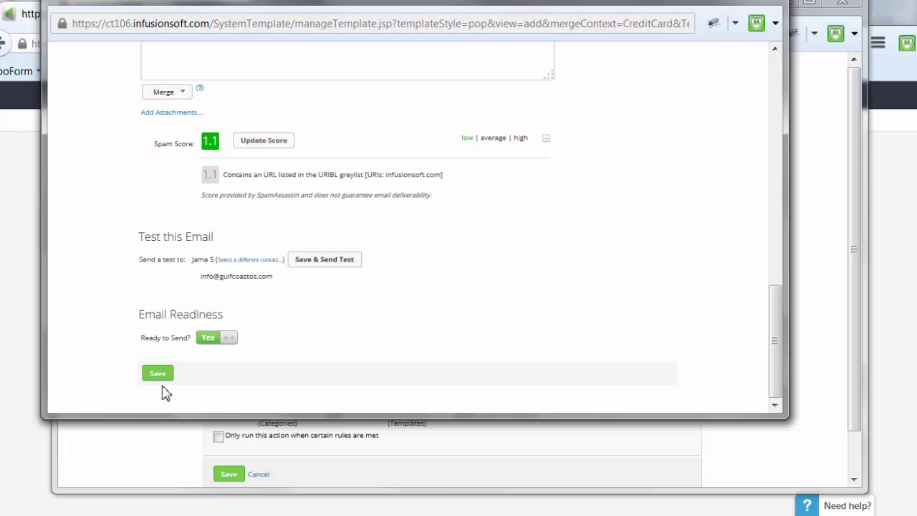
{"action": "left_click", "coordinate": [159, 374]}
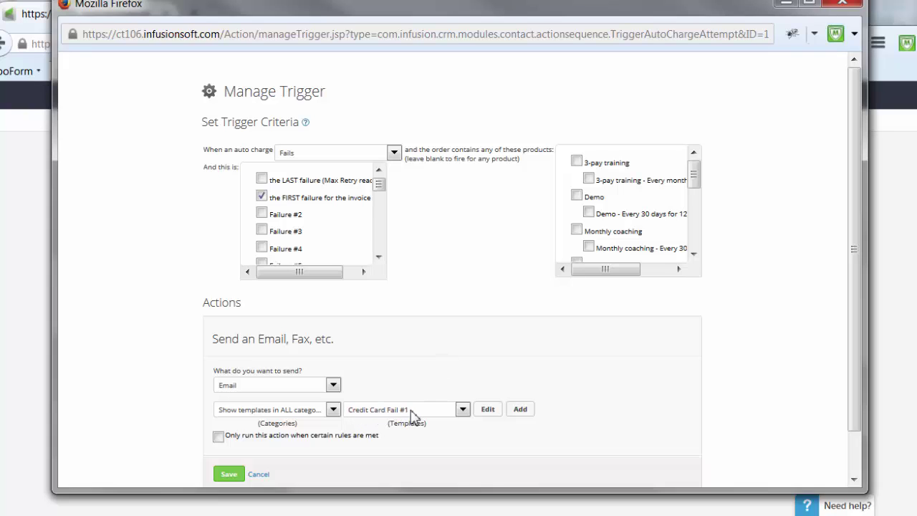
Save the action that sends the Credit Card Fail #1 email, and save the first-failure autocharge trigger.
{"action": "left_click", "coordinate": [228, 474]}
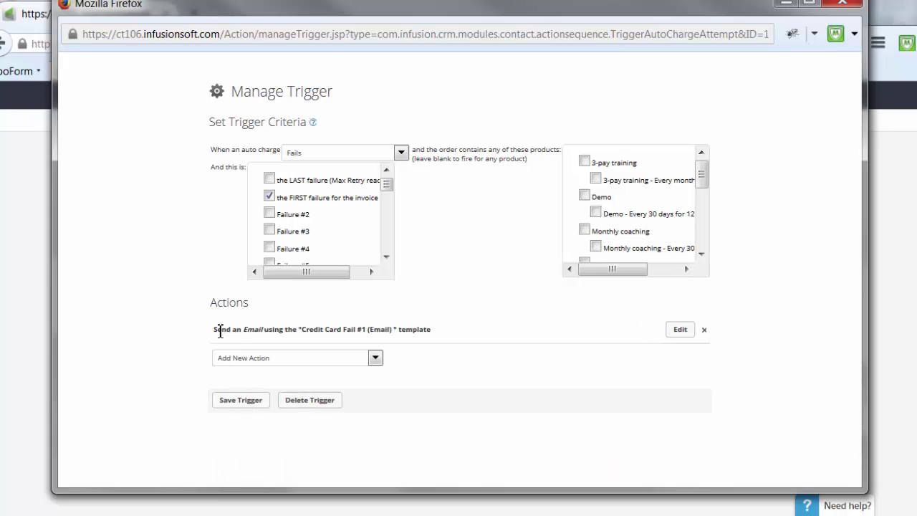
{"action": "left_click", "coordinate": [242, 407]}
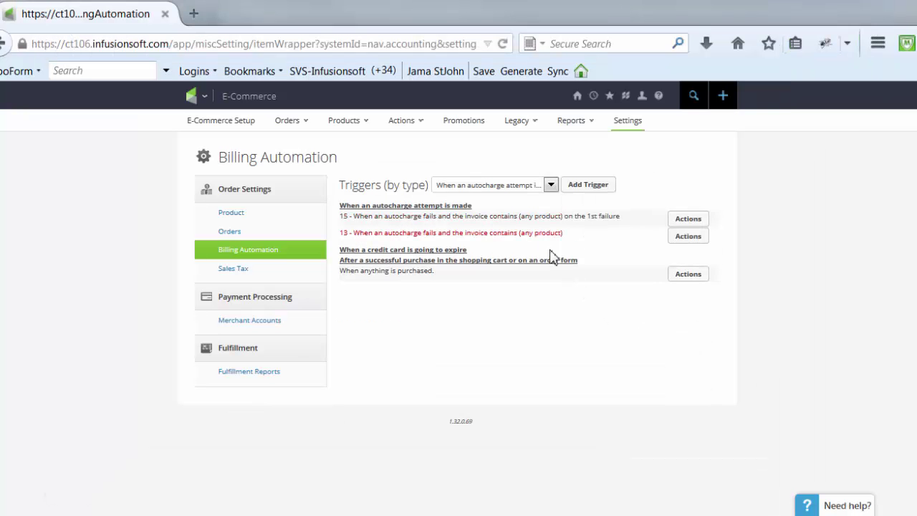
Add a new billing automation trigger of the type "When a credit card is going to expire".
{"action": "left_click", "coordinate": [551, 187]}
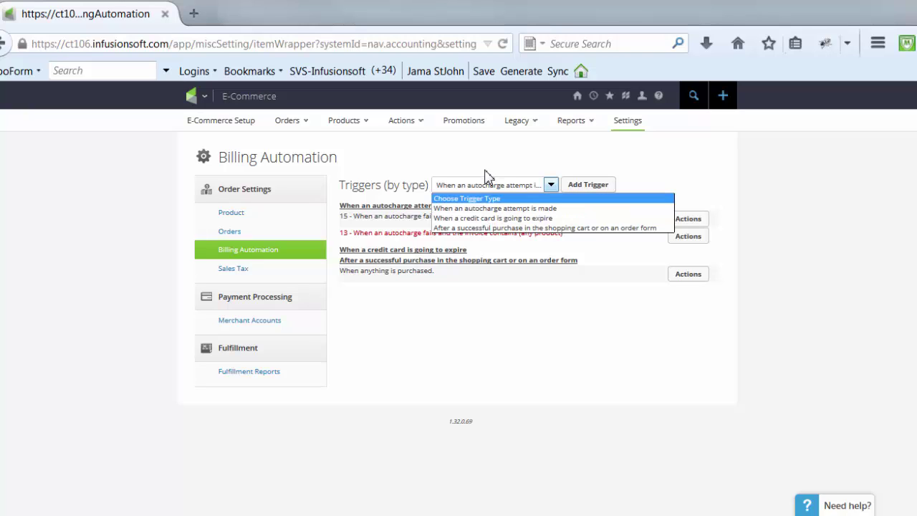
{"action": "left_click", "coordinate": [465, 218]}
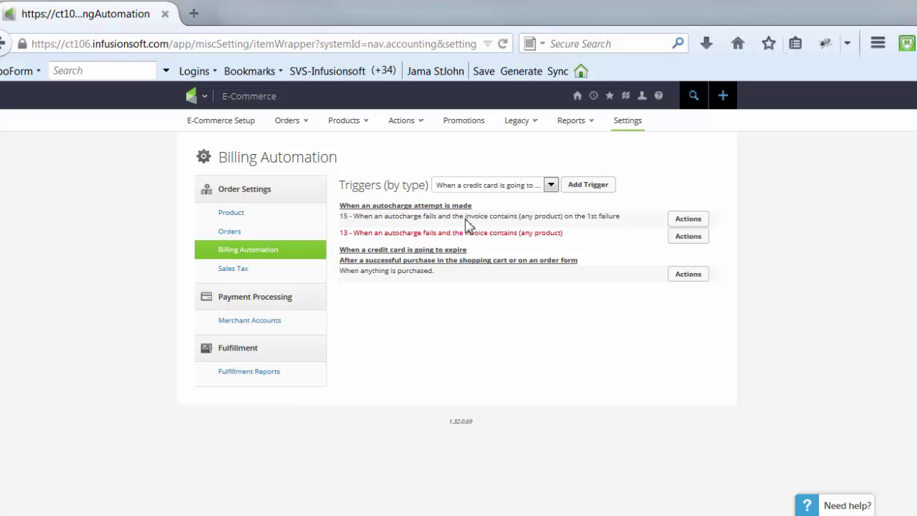
{"action": "left_click", "coordinate": [587, 187]}
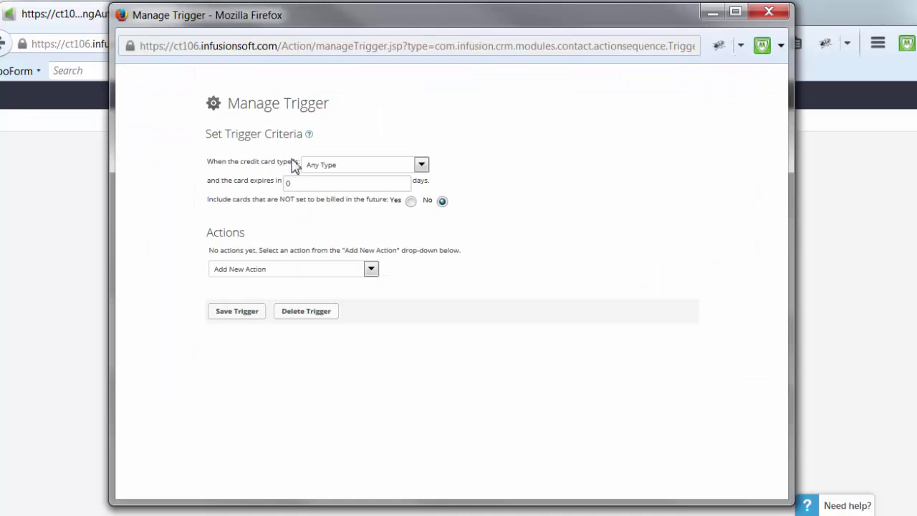
Keep the trigger's card type at Any Type and set the card to expire in 30 days.
{"action": "left_click", "coordinate": [421, 165]}
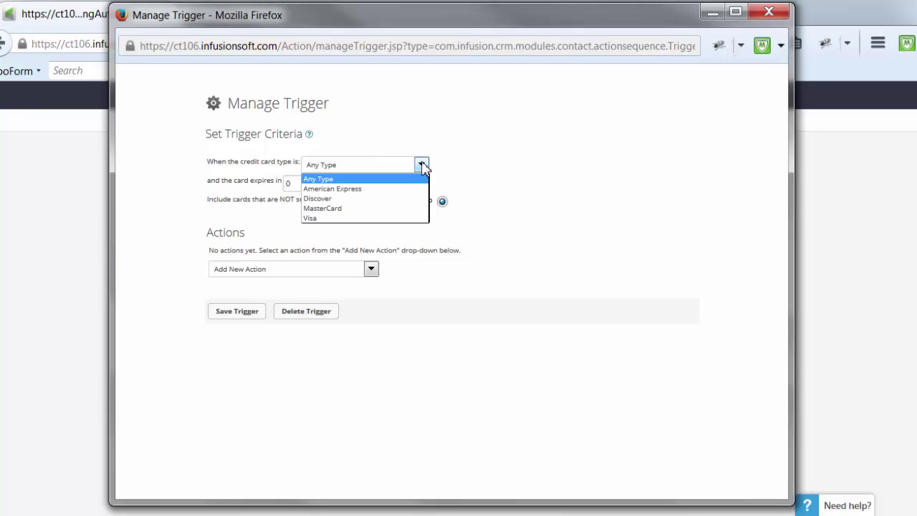
{"action": "left_click", "coordinate": [421, 165]}
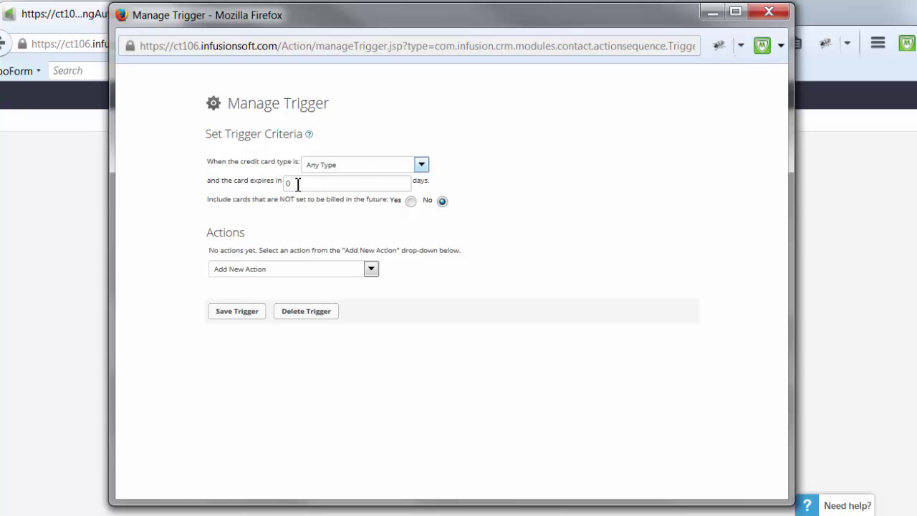
{"action": "left_click_drag", "start_coordinate": [297, 184], "coordinate": [284, 183]}
Add a "Send an email, fax, etc." action to the trigger, choose Email, and start a new email template.
{"action": "left_click", "coordinate": [283, 269]}
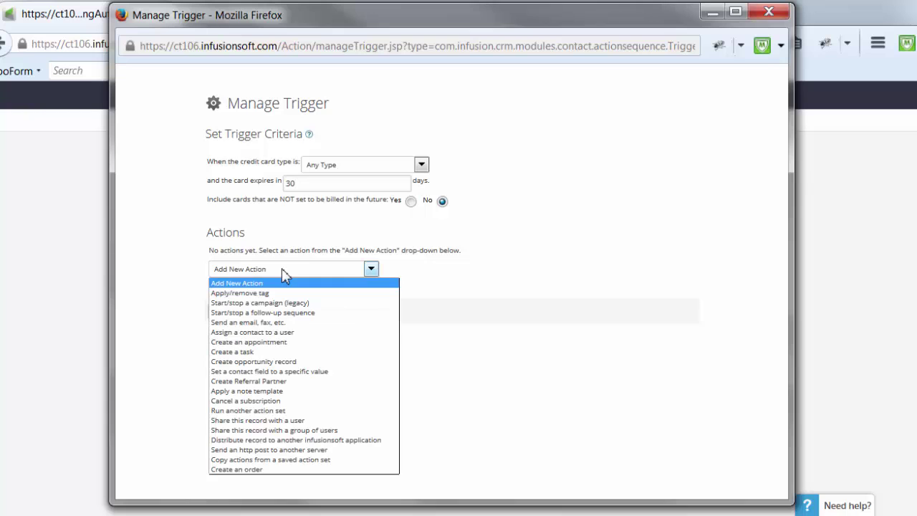
{"action": "left_click", "coordinate": [242, 324]}
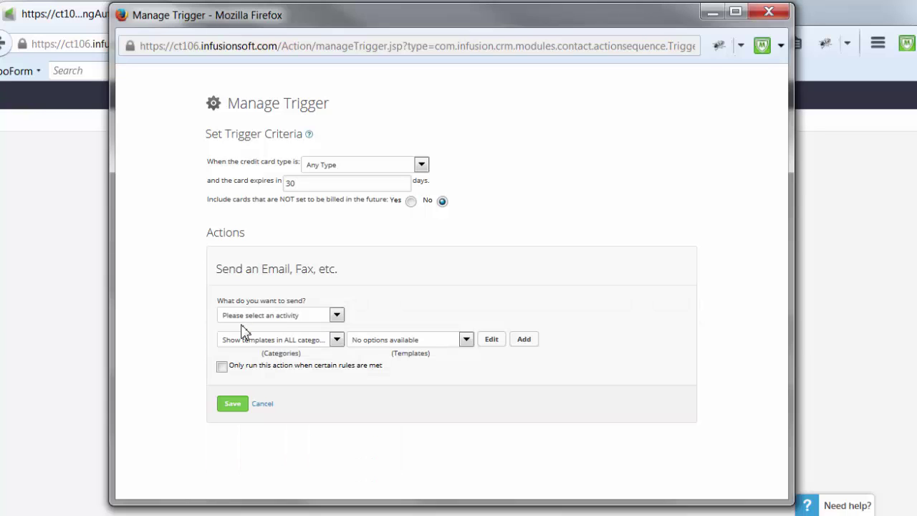
{"action": "left_click", "coordinate": [285, 318]}
{"action": "left_click", "coordinate": [246, 341]}
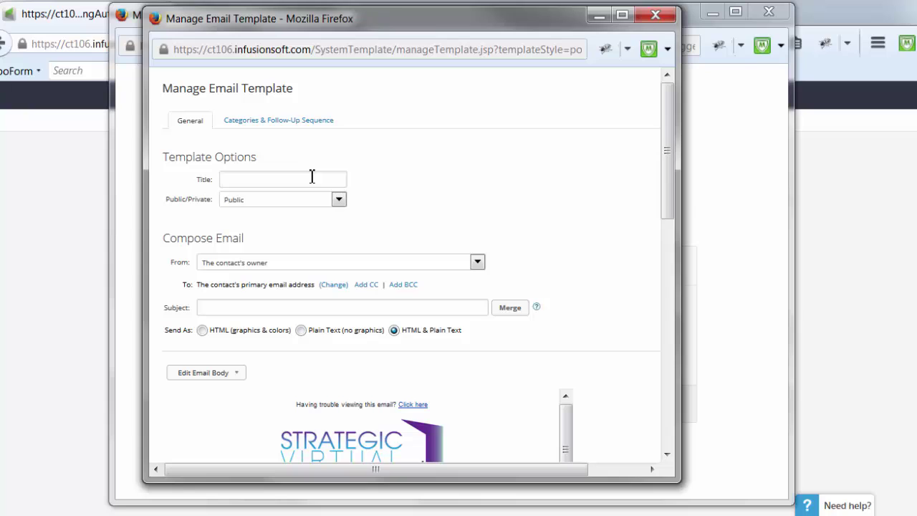
Title the template "Credit Card Expiring - 30 days" and enter the subject "Your card is about to expire".
{"action": "type", "text": "Credit"}
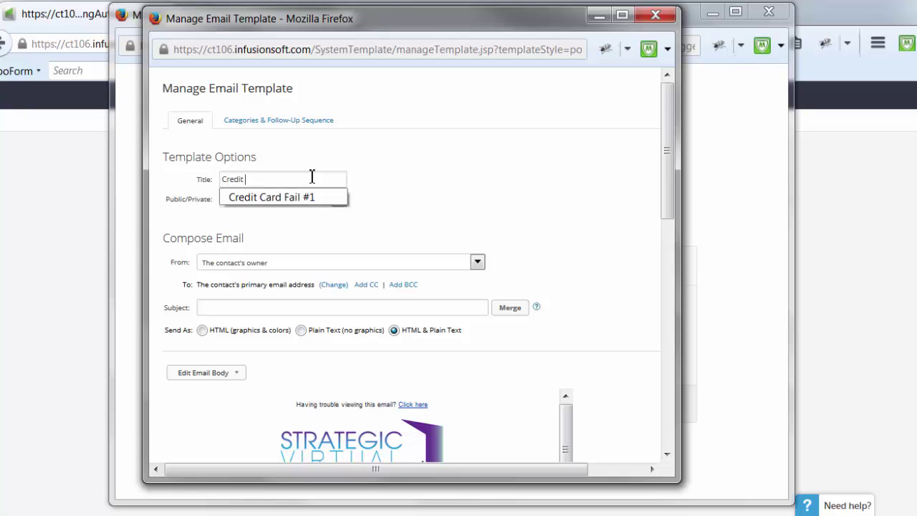
{"action": "type", "text": " Card Expiring - 30 days"}
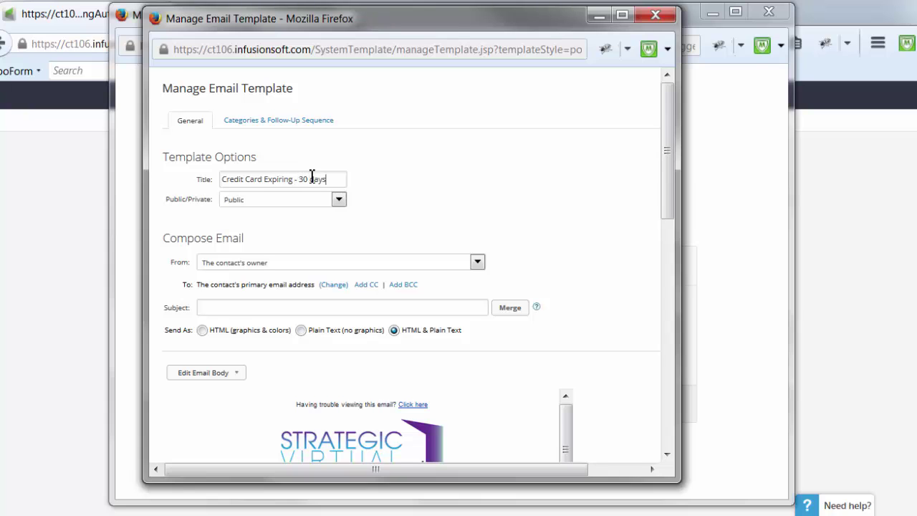
{"action": "type", "text": "Your c"}
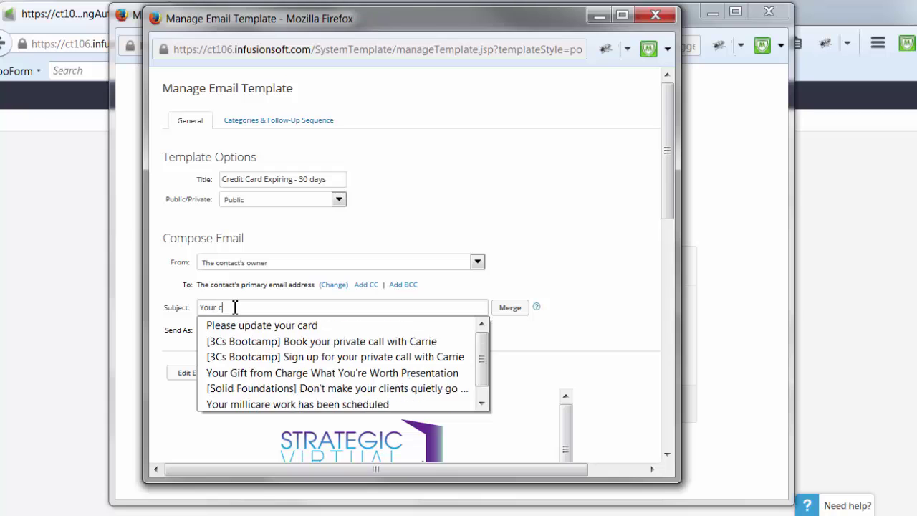
{"action": "type", "text": "ard is about to expire"}
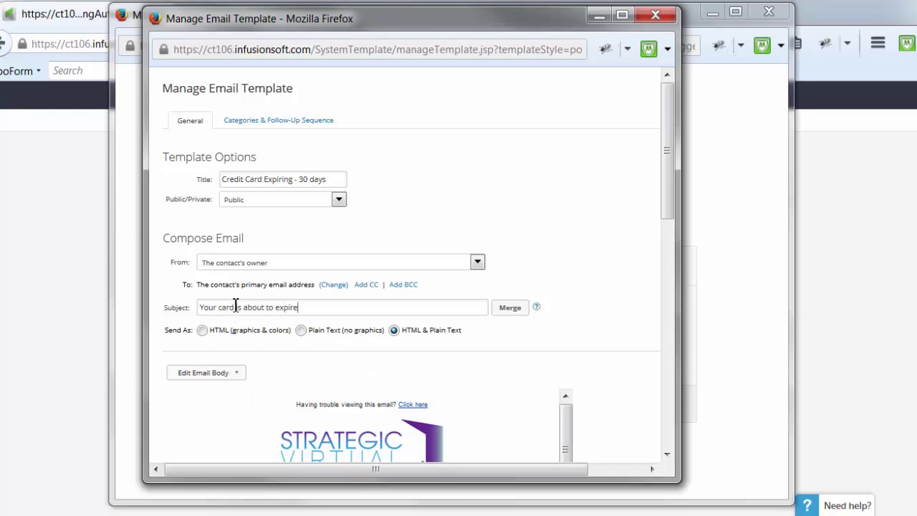
Replace the placeholder article in the email body with a Paragraph snippet reading "Your card that ends in".
{"action": "scroll", "coordinate": [244, 286], "scroll_direction": "down", "scroll_amount": 3}
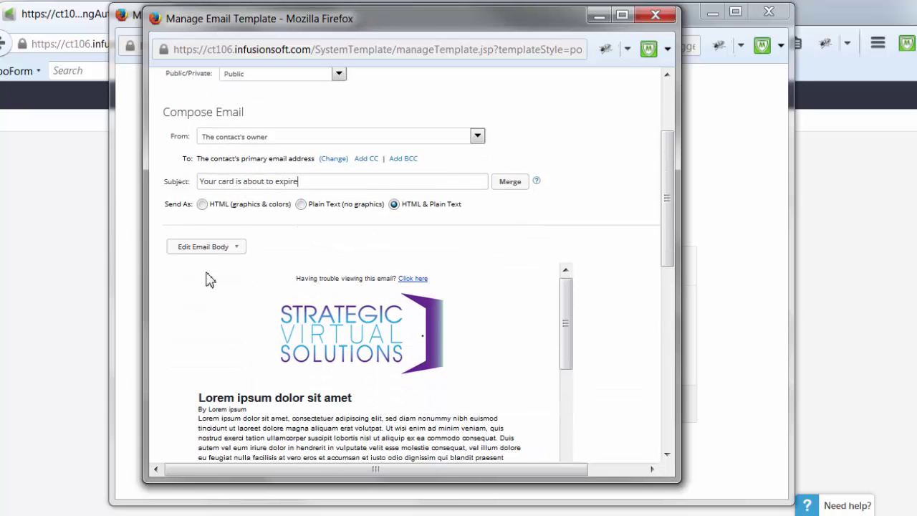
{"action": "left_click", "coordinate": [205, 253]}
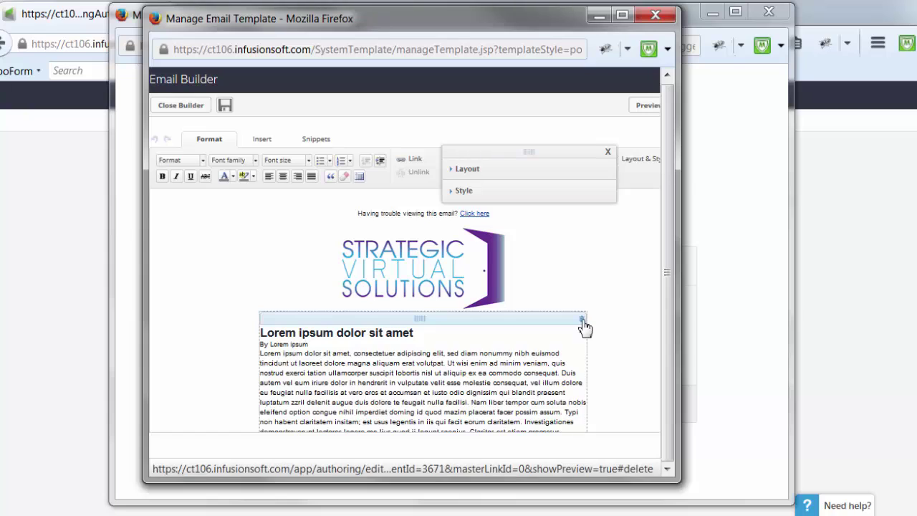
{"action": "left_click", "coordinate": [583, 321]}
{"action": "left_click", "coordinate": [319, 146]}
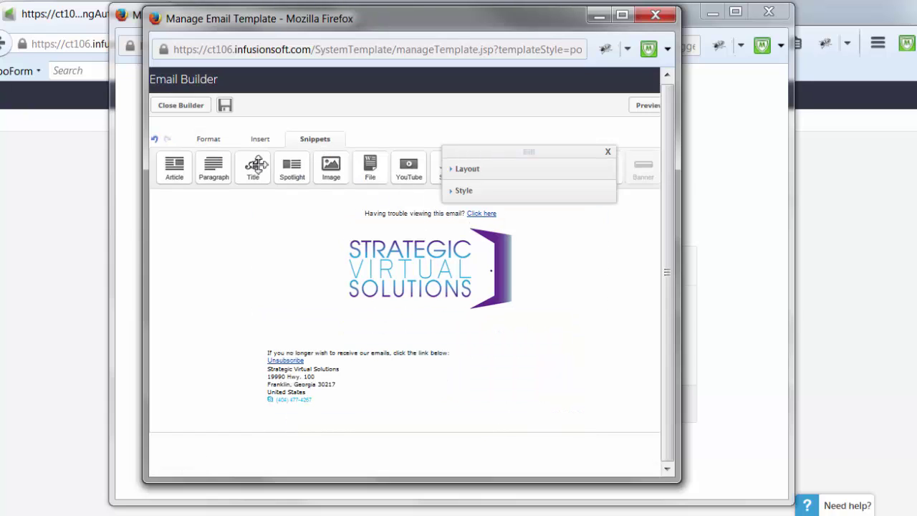
{"action": "left_click_drag", "start_coordinate": [214, 168], "coordinate": [313, 379]}
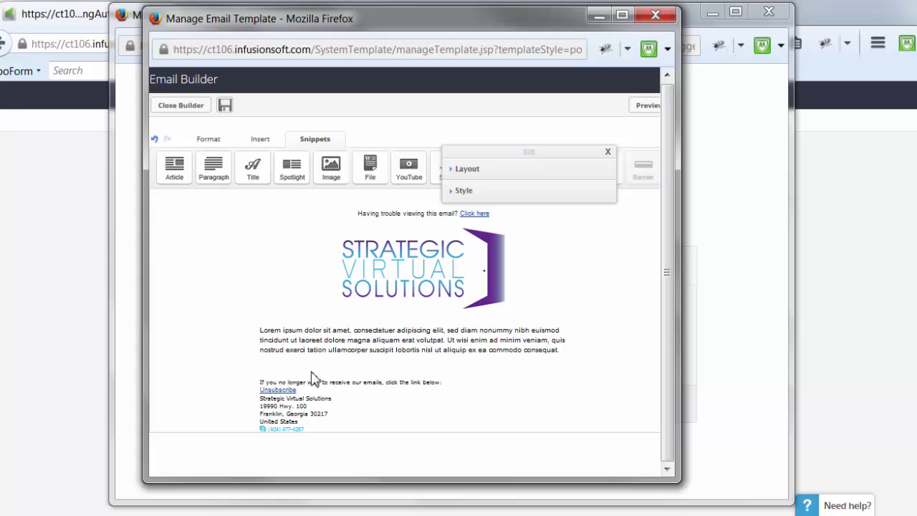
{"action": "triple_click", "coordinate": [503, 350]}
{"action": "type", "text": "Your card that ends in"}
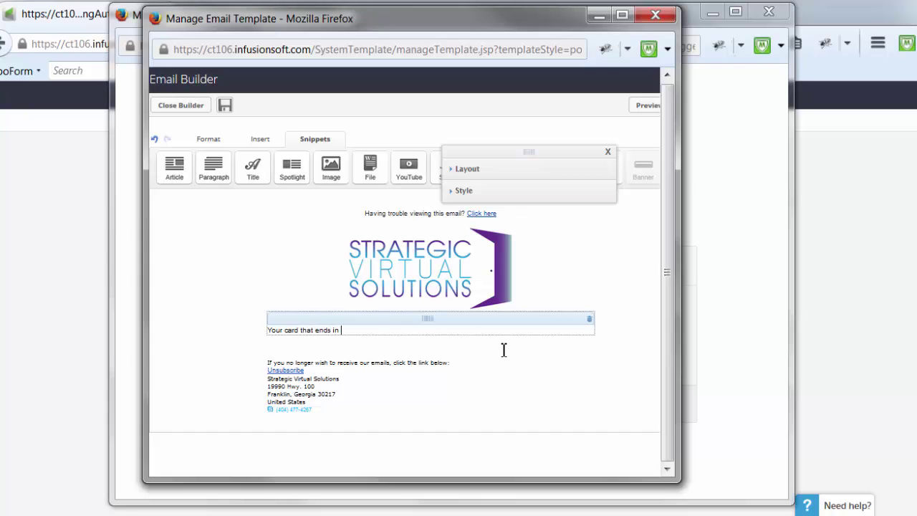
Insert the Last 4 merge field from the Credit Card fields after "Your card that ends in" in the email body.
{"action": "left_click", "coordinate": [578, 230]}
{"action": "left_click", "coordinate": [609, 153]}
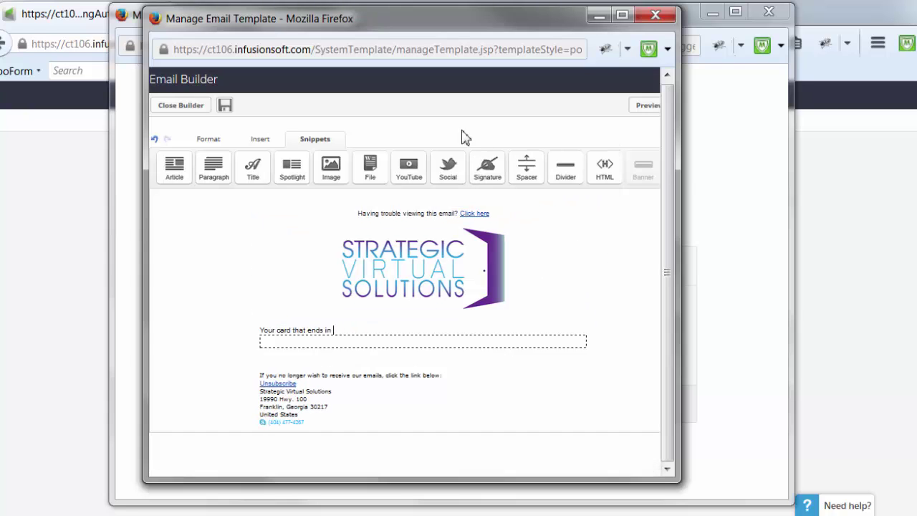
{"action": "left_click", "coordinate": [260, 141]}
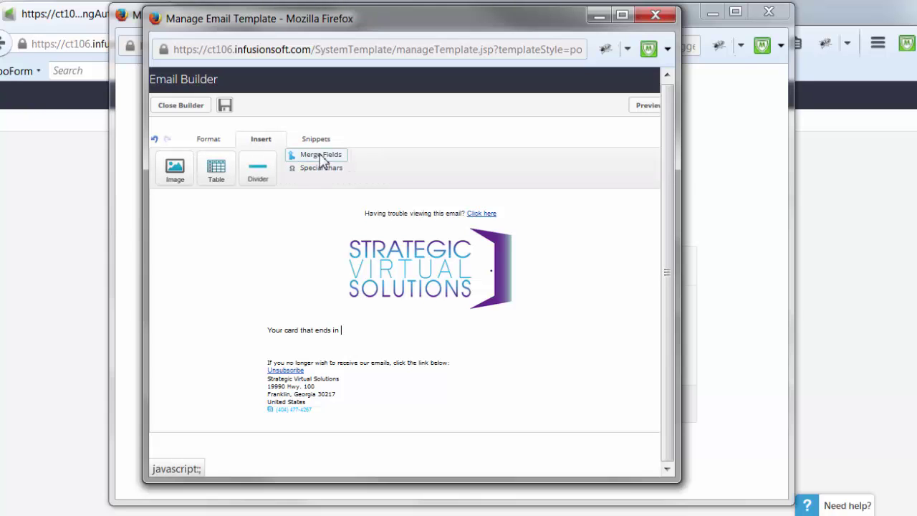
{"action": "left_click", "coordinate": [321, 156]}
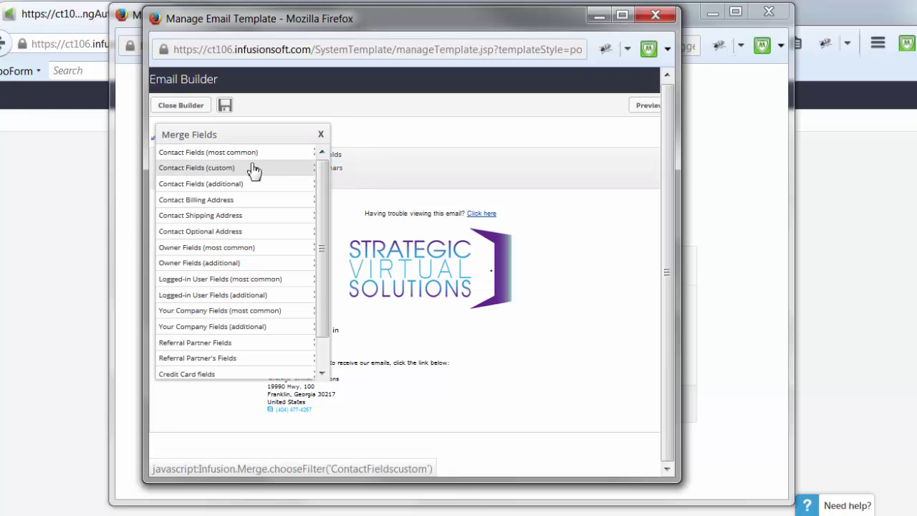
{"action": "left_click", "coordinate": [212, 378]}
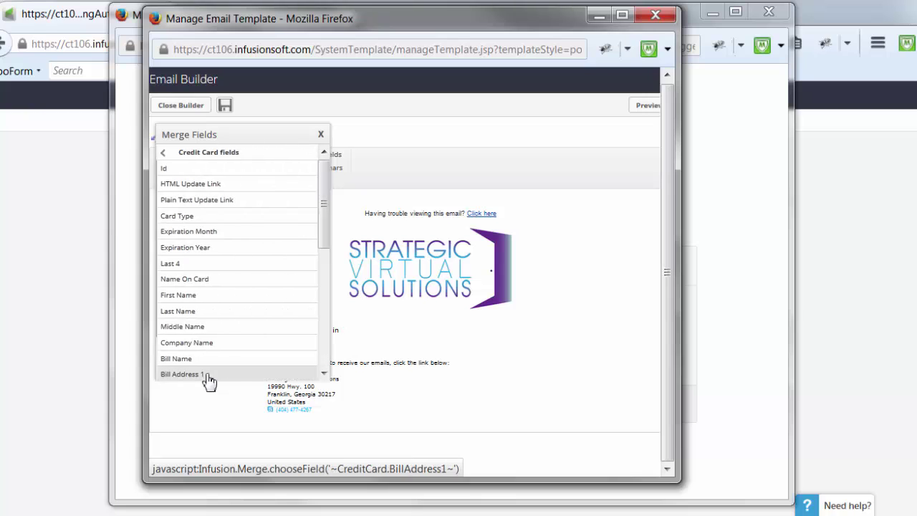
{"action": "left_click", "coordinate": [208, 268]}
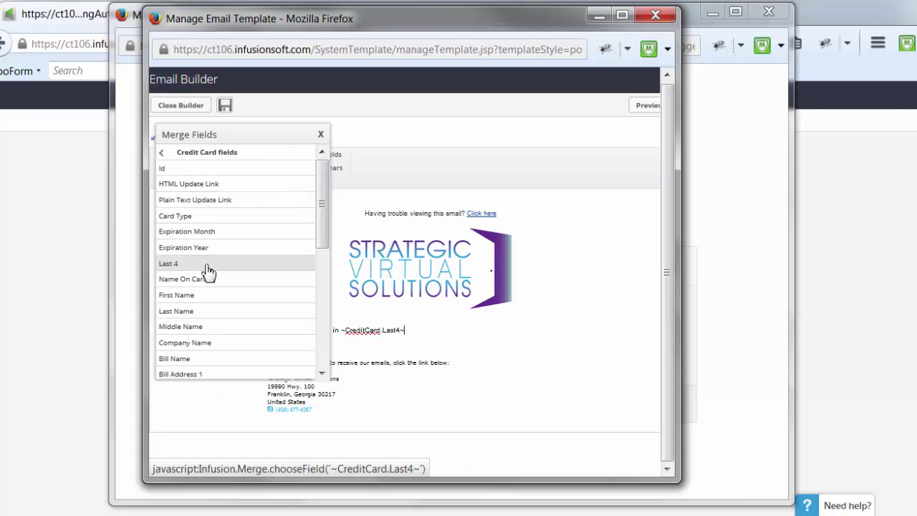
Continue the sentence with "is about to expire. Please click below to update." and insert the credit card HTML Update Link merge field beneath it.
{"action": "left_click_drag", "start_coordinate": [185, 133], "coordinate": [167, 105]}
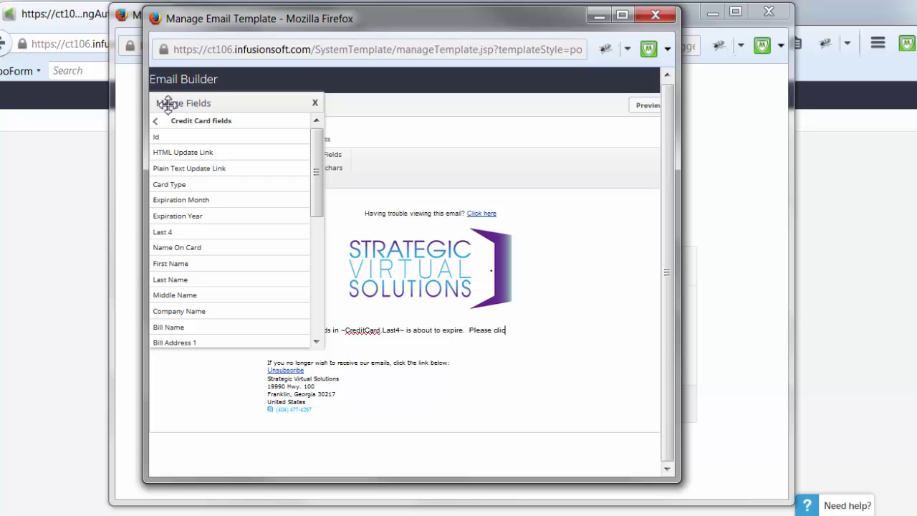
{"action": "type", "text": "e."}
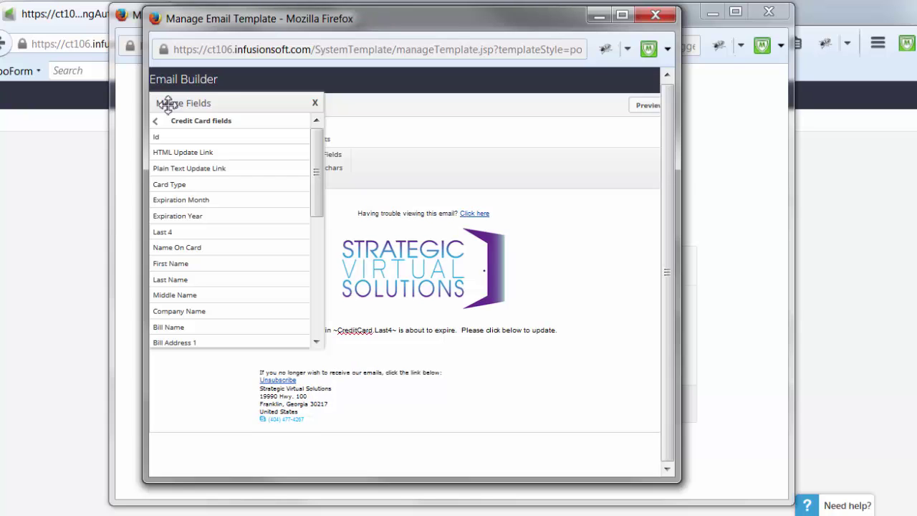
{"action": "key", "text": "Return"}
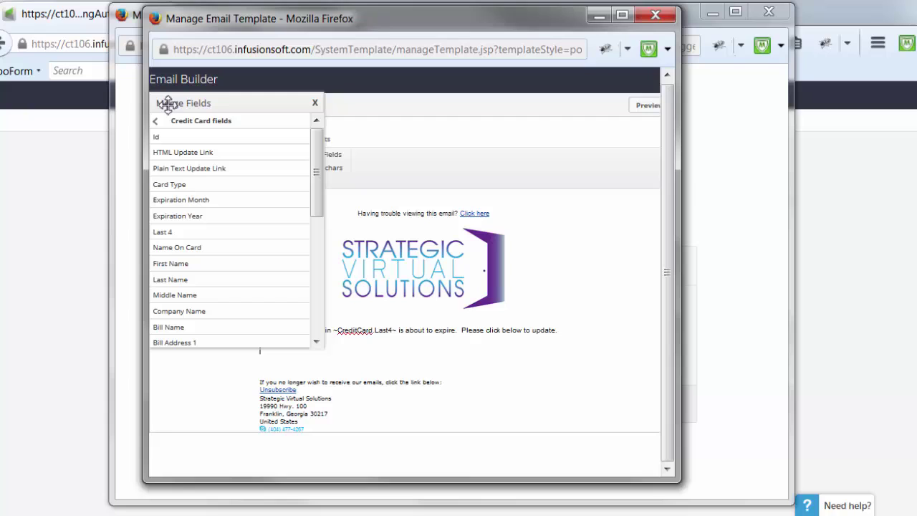
{"action": "left_click", "coordinate": [219, 155]}
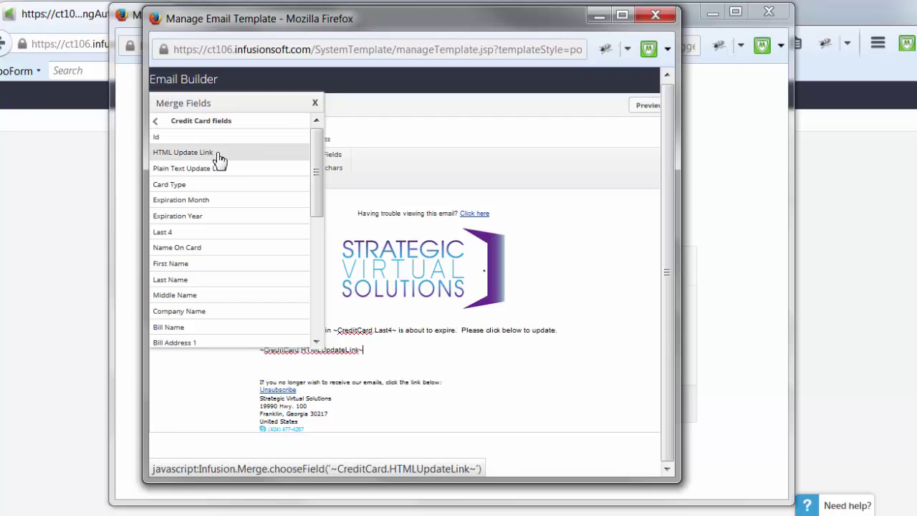
{"action": "left_click", "coordinate": [315, 107]}
Close the email builder and save the changes to the email body.
{"action": "scroll", "coordinate": [313, 221], "scroll_direction": "down", "scroll_amount": 2}
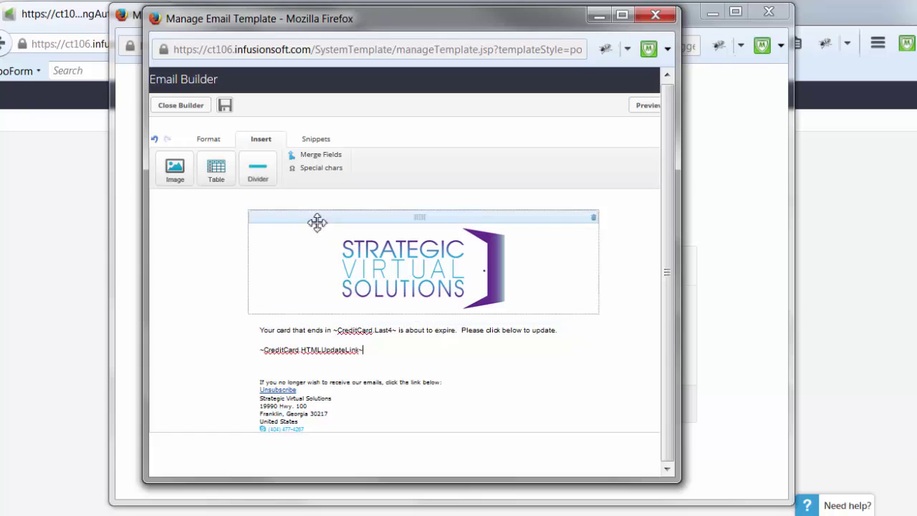
{"action": "scroll", "coordinate": [313, 327], "scroll_direction": "up", "scroll_amount": 2}
{"action": "scroll", "coordinate": [314, 337], "scroll_direction": "down", "scroll_amount": 1}
{"action": "scroll", "coordinate": [315, 337], "scroll_direction": "down", "scroll_amount": 2}
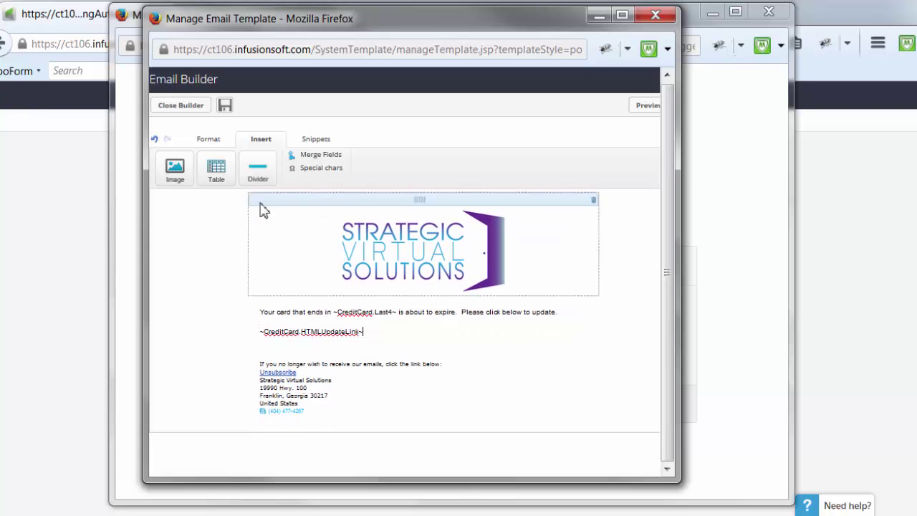
{"action": "scroll", "coordinate": [263, 207], "scroll_direction": "up", "scroll_amount": 1}
{"action": "left_click", "coordinate": [195, 108]}
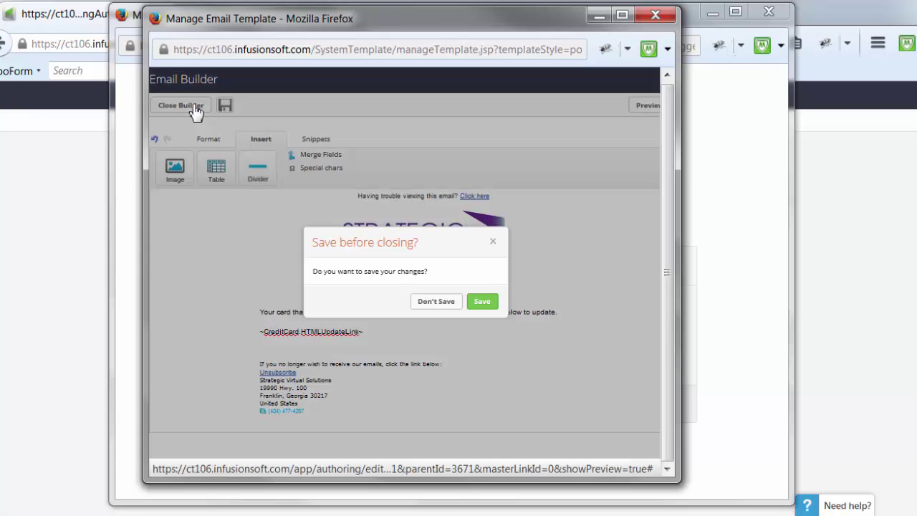
{"action": "left_click", "coordinate": [487, 305]}
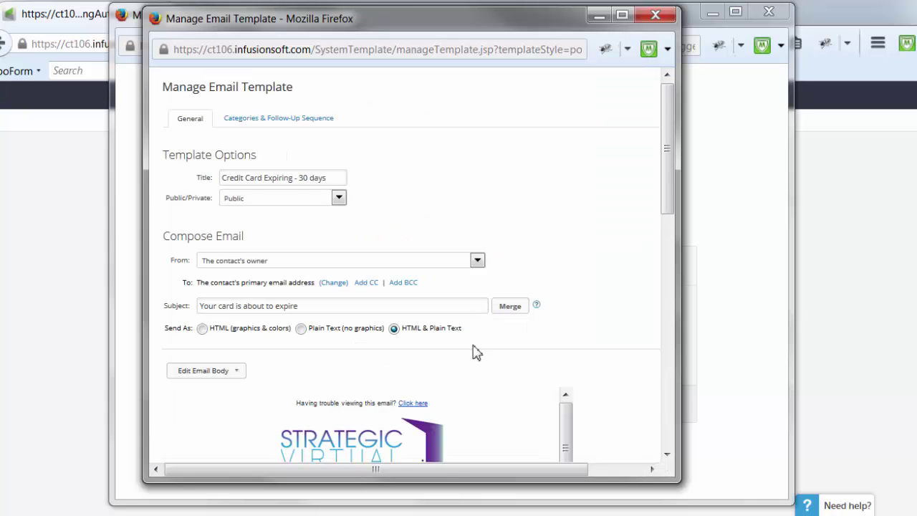
Mark the email template as ready to send and save it along with the email action and the trigger.
{"action": "scroll", "coordinate": [614, 326], "scroll_direction": "down", "scroll_amount": 5}
{"action": "scroll", "coordinate": [612, 324], "scroll_direction": "down", "scroll_amount": 8}
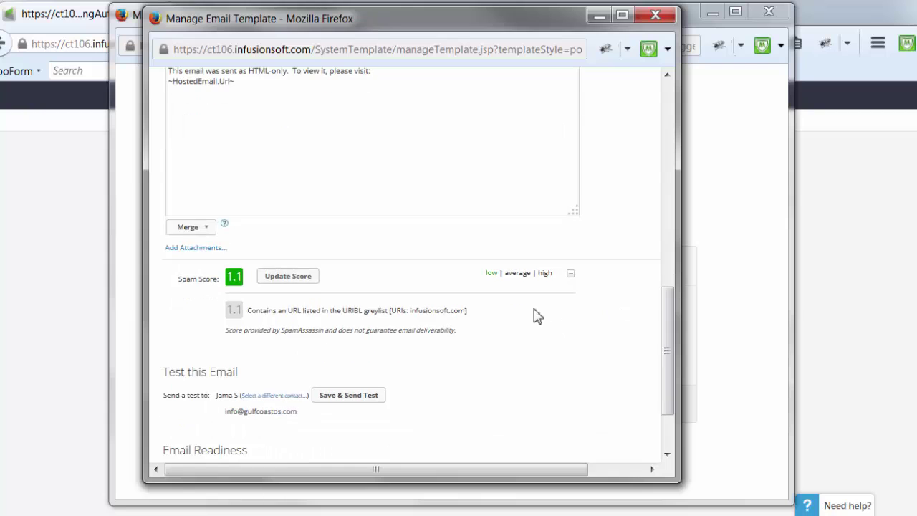
{"action": "left_click", "coordinate": [229, 388]}
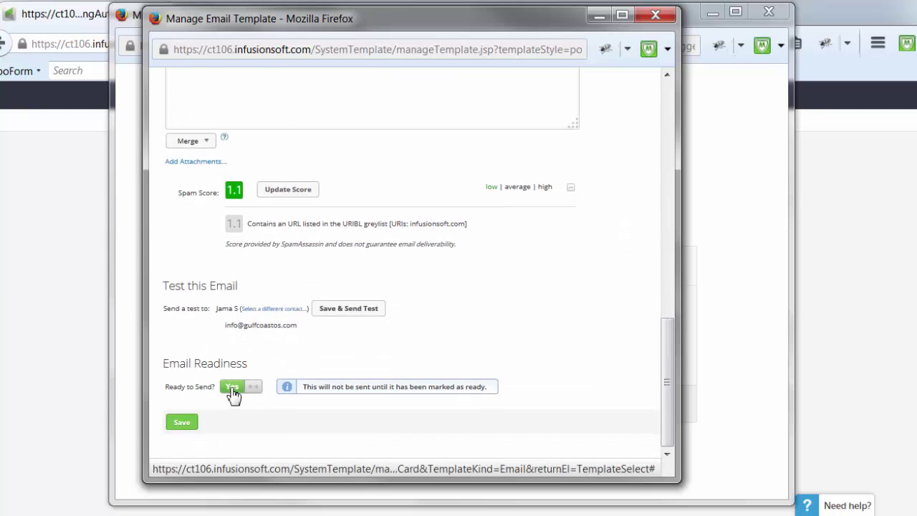
{"action": "left_click", "coordinate": [182, 423]}
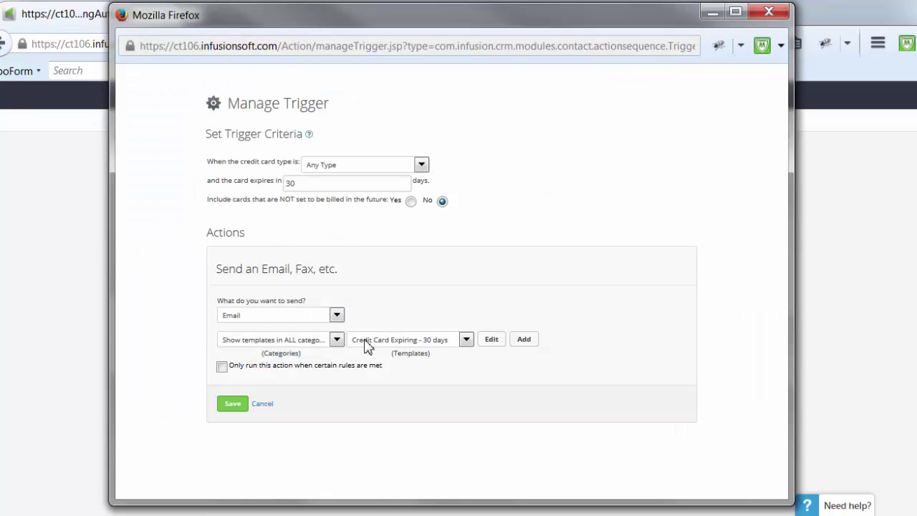
{"action": "left_click", "coordinate": [233, 404]}
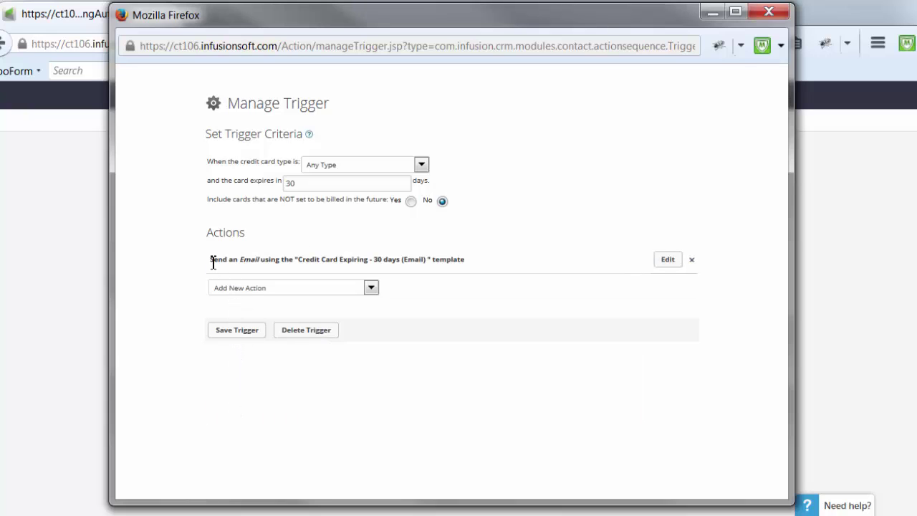
{"action": "left_click", "coordinate": [241, 339]}
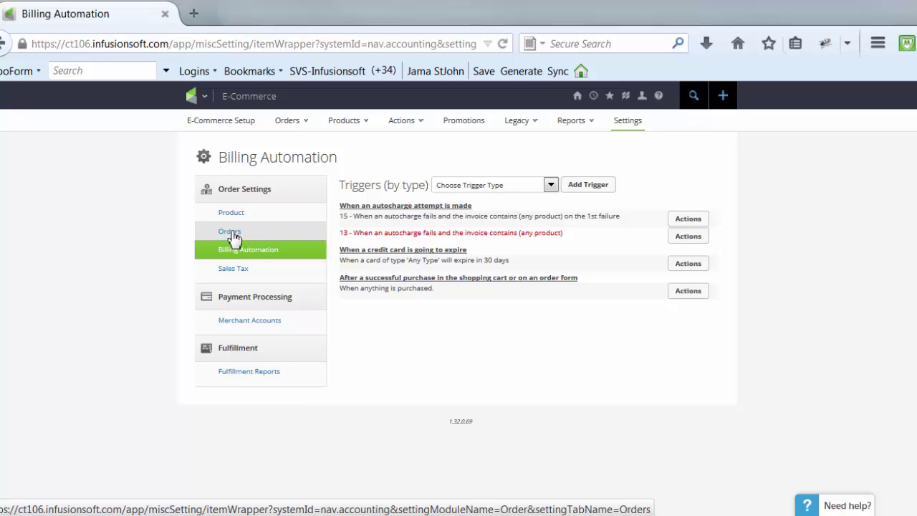
Open the Orders settings and examine the billing and credit card options, including the Update Credit Card page header, footer and Thank You message.
{"action": "left_click", "coordinate": [192, 96]}
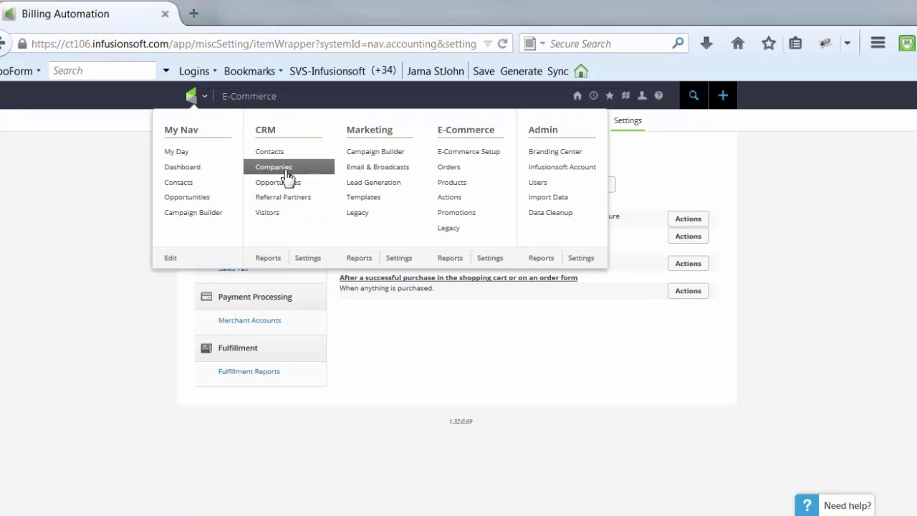
{"action": "left_click", "coordinate": [365, 353]}
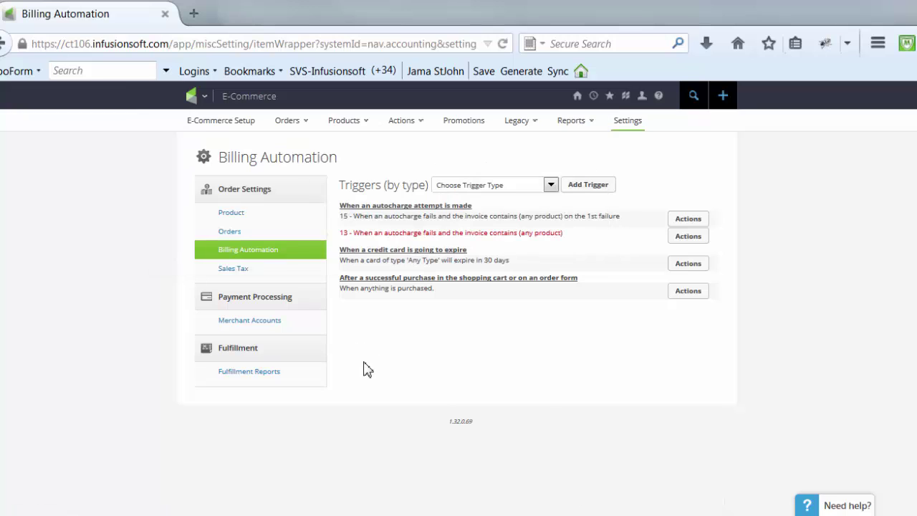
{"action": "left_click", "coordinate": [237, 236]}
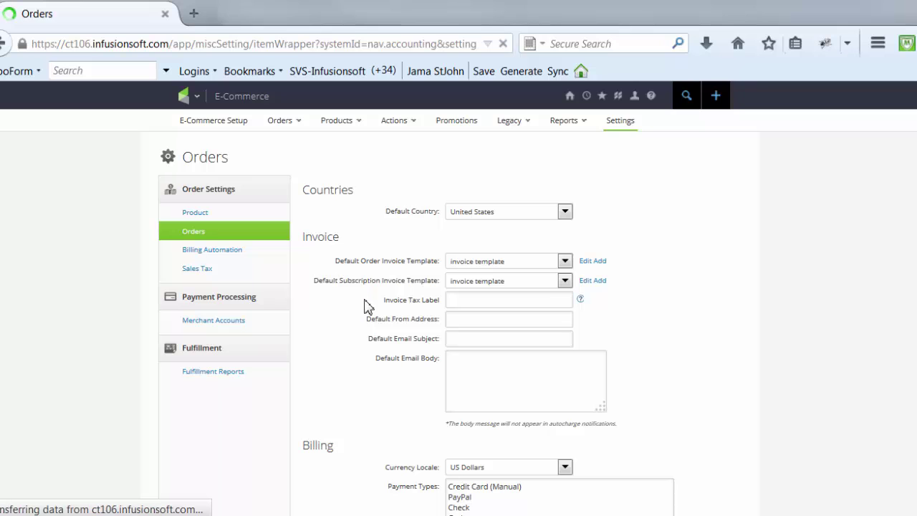
{"action": "scroll", "coordinate": [368, 306], "scroll_direction": "down", "scroll_amount": 5}
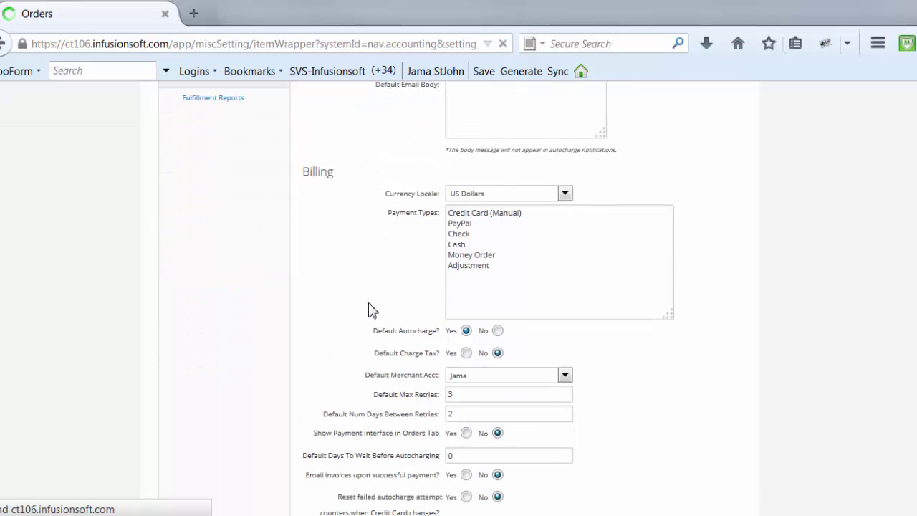
{"action": "scroll", "coordinate": [371, 308], "scroll_direction": "down", "scroll_amount": 5}
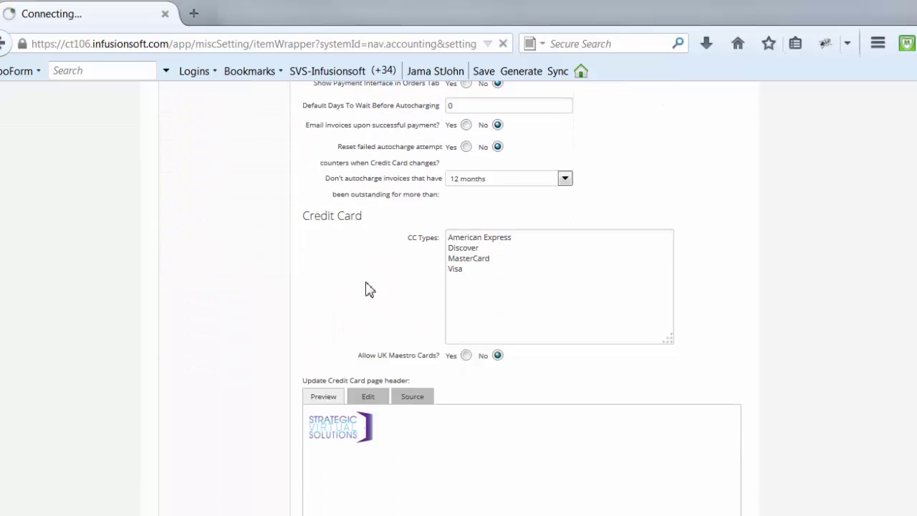
{"action": "scroll", "coordinate": [254, 291], "scroll_direction": "down", "scroll_amount": 2}
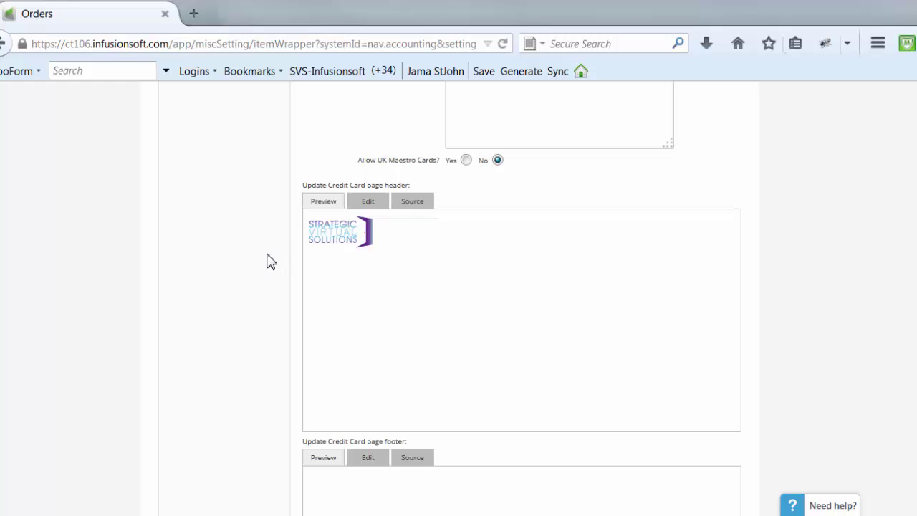
{"action": "scroll", "coordinate": [269, 261], "scroll_direction": "down", "scroll_amount": 4}
{"action": "scroll", "coordinate": [280, 332], "scroll_direction": "down", "scroll_amount": 5}
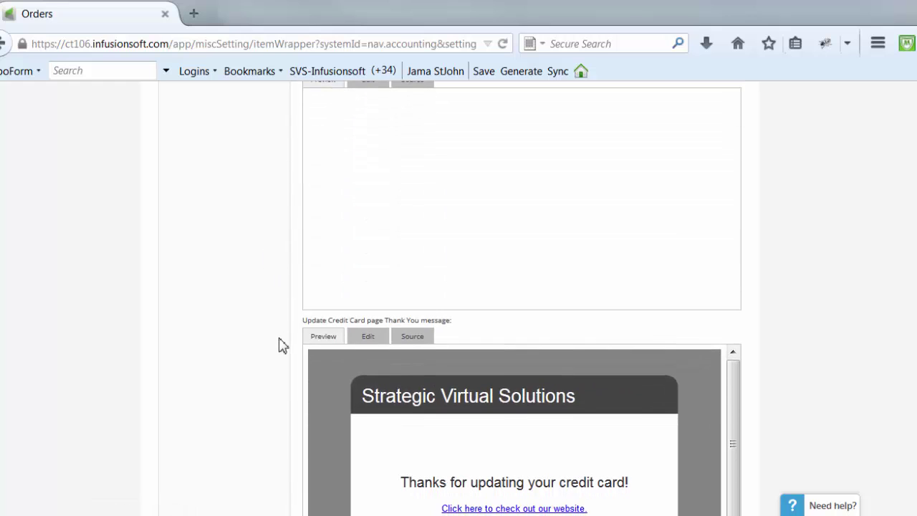
{"action": "scroll", "coordinate": [281, 351], "scroll_direction": "down", "scroll_amount": 3}
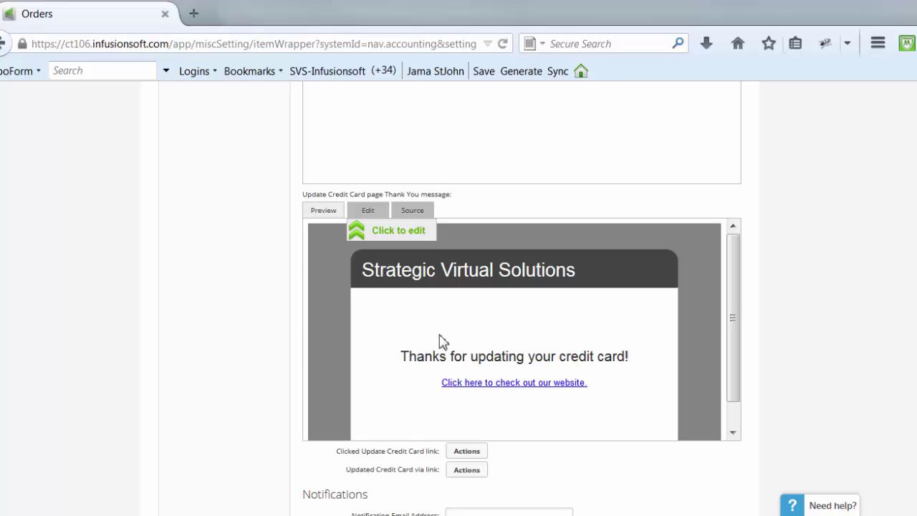
{"action": "scroll", "coordinate": [439, 341], "scroll_direction": "down", "scroll_amount": 1}
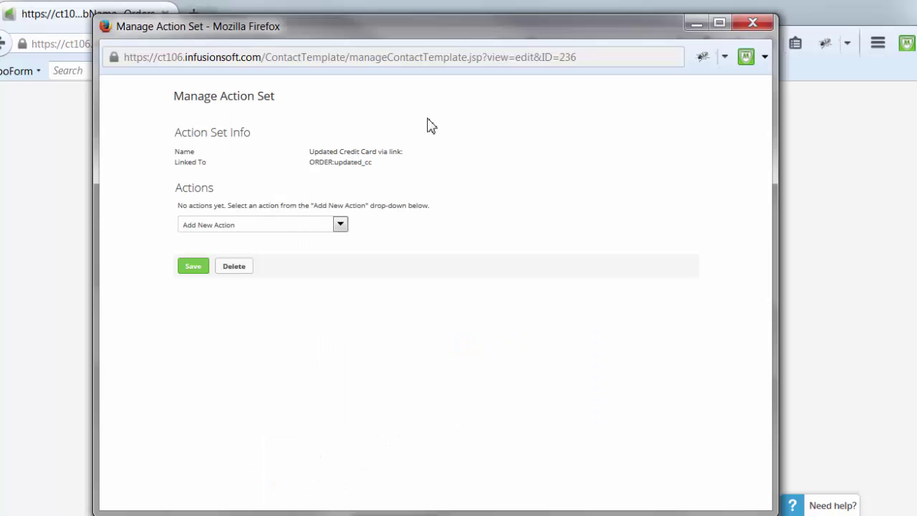
Add a "Create a task" action to the "Updated Credit Card via link" action set and start a new task template titled "Credit Card Updated".
{"action": "left_click", "coordinate": [340, 224]}
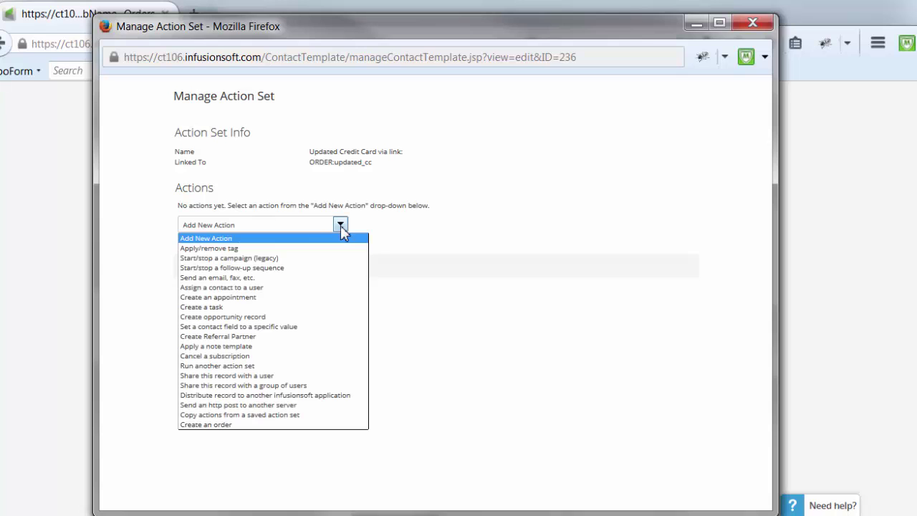
{"action": "left_click", "coordinate": [209, 308]}
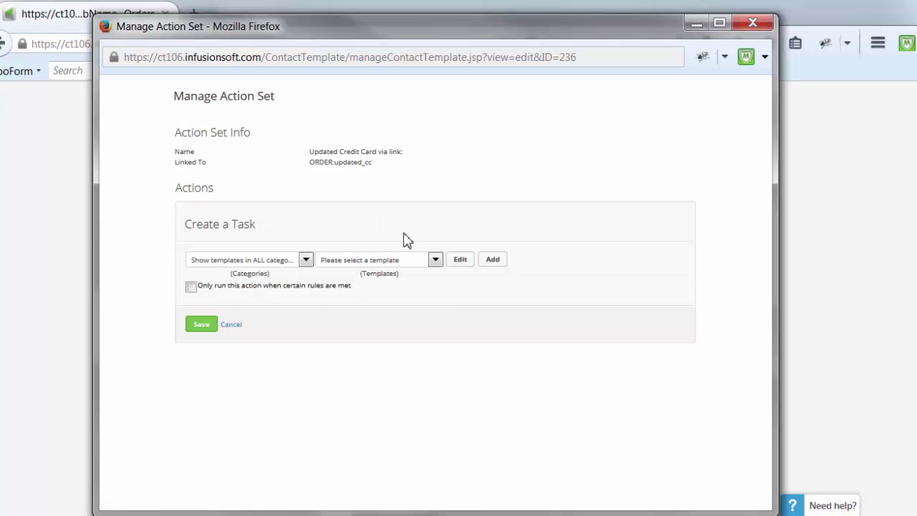
{"action": "left_click", "coordinate": [493, 260]}
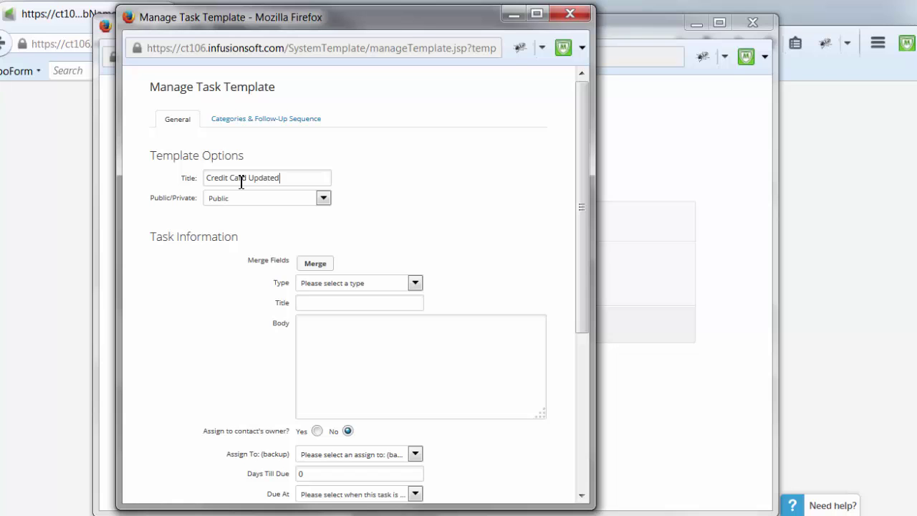
Set the task type to Other and enter "Credit Card Updated" as the task's title.
{"action": "left_click", "coordinate": [342, 283]}
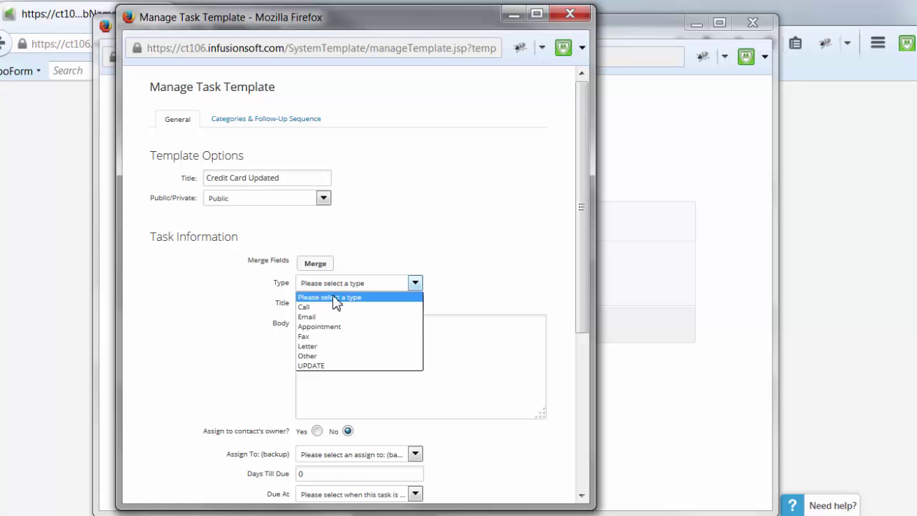
{"action": "left_click", "coordinate": [324, 356]}
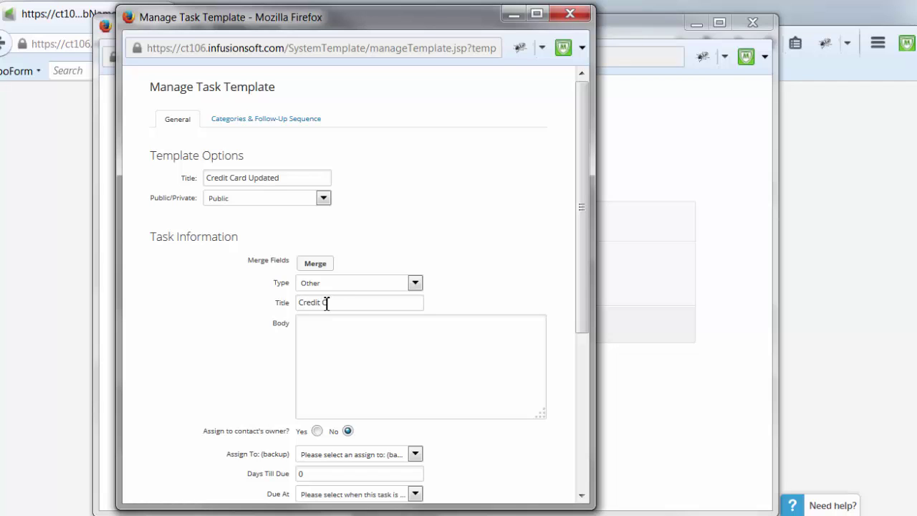
{"action": "left_click", "coordinate": [327, 304]}
{"action": "type", "text": "Credit Card Updated"}
Insert the contact's First Name merge field into the task body.
{"action": "left_click", "coordinate": [323, 334]}
{"action": "left_click", "coordinate": [315, 265]}
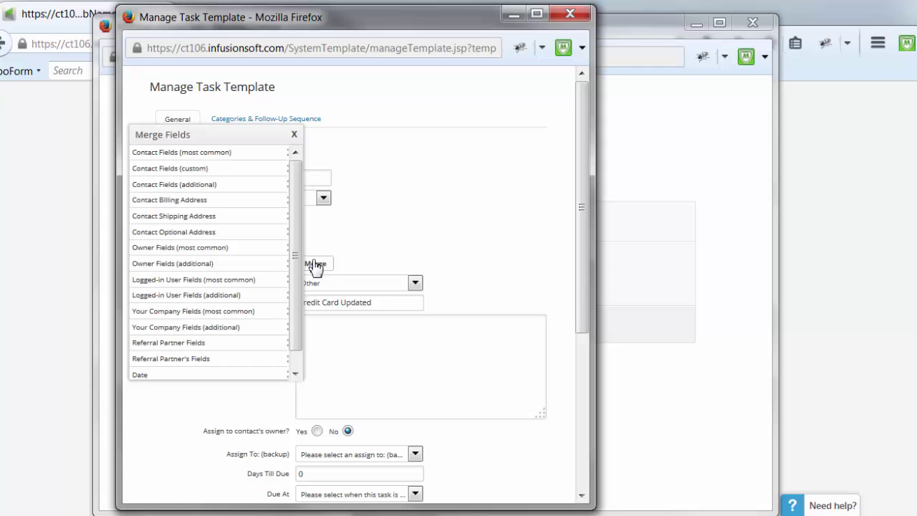
{"action": "left_click", "coordinate": [241, 155]}
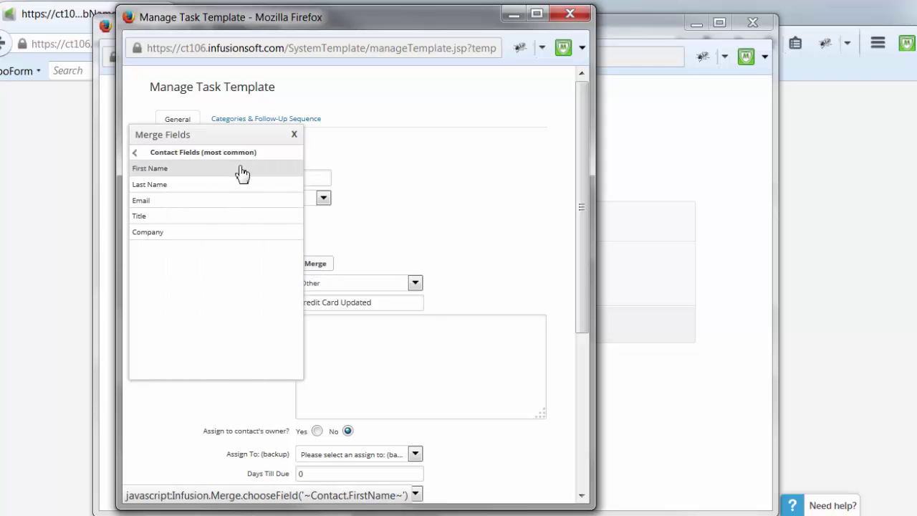
{"action": "left_click", "coordinate": [241, 172]}
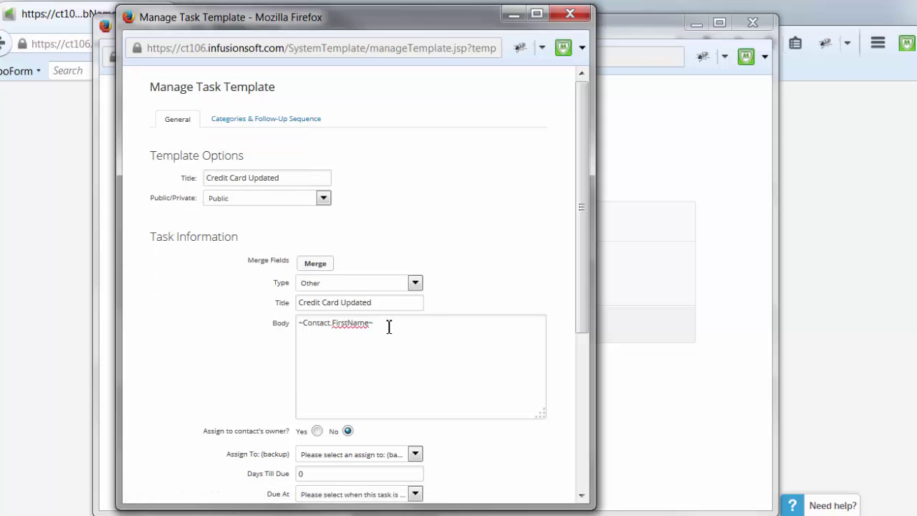
Add the contact's Last Name and Email merge fields to the task body after the First Name field.
{"action": "left_click", "coordinate": [317, 265]}
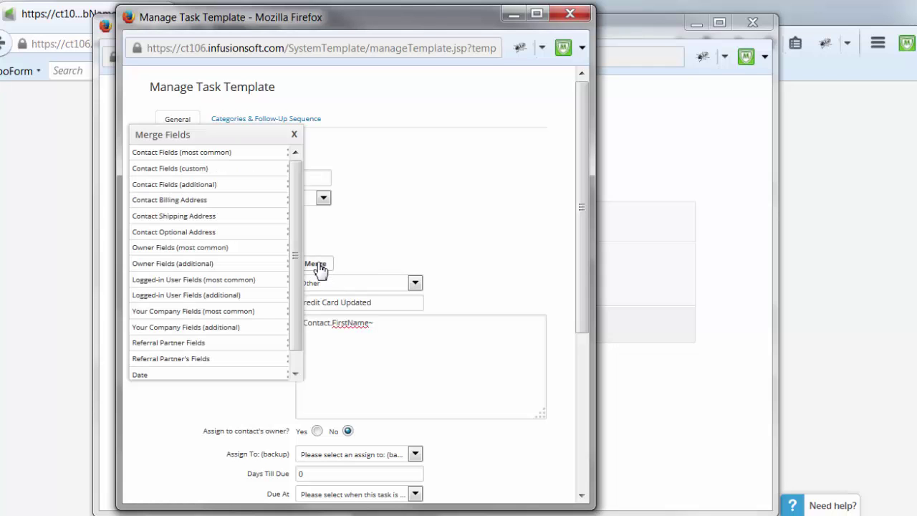
{"action": "left_click", "coordinate": [225, 155]}
{"action": "left_click", "coordinate": [227, 187]}
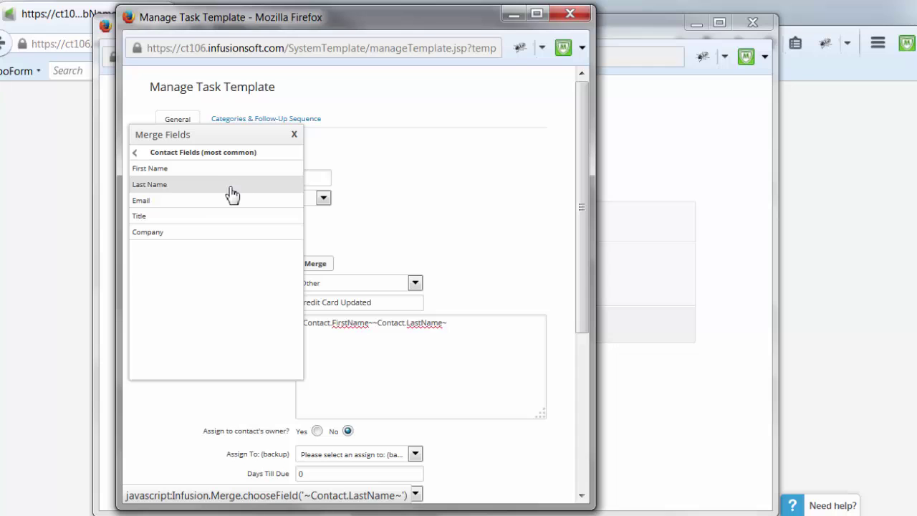
{"action": "left_click", "coordinate": [221, 203]}
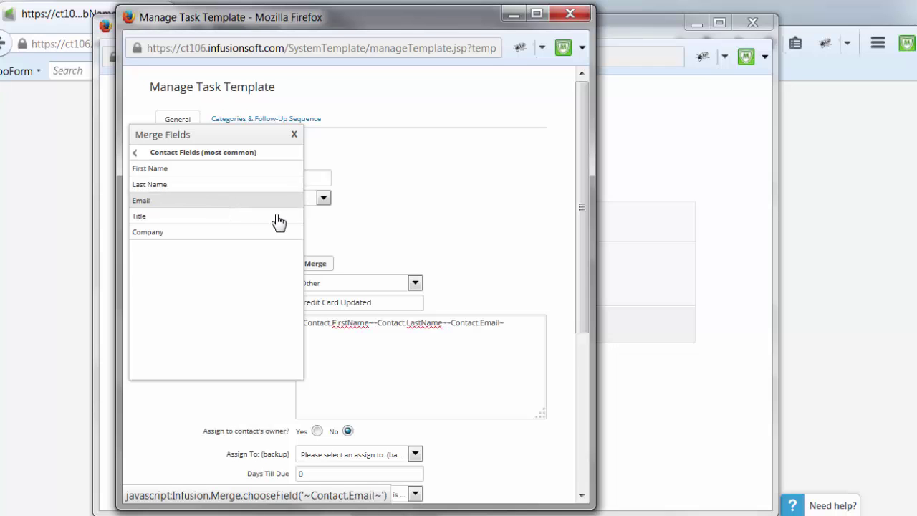
{"action": "left_click", "coordinate": [294, 134]}
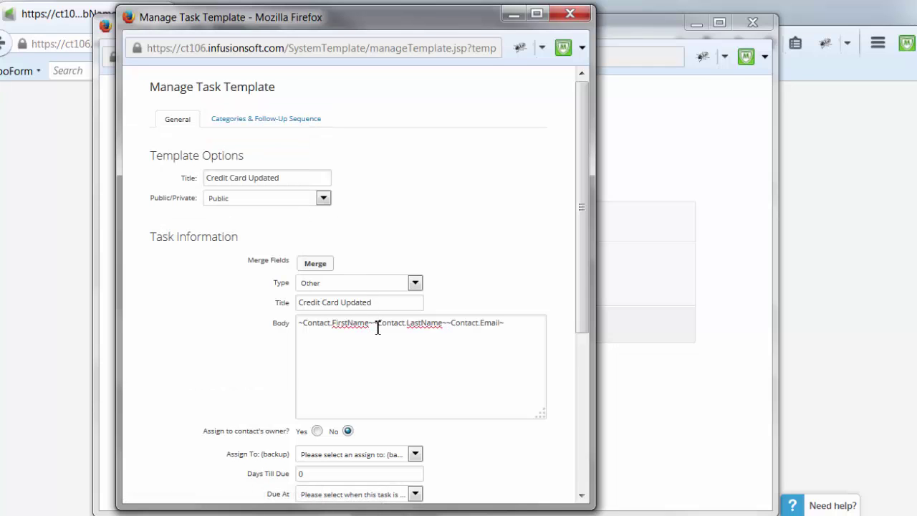
Space out the merge fields and append "has updated their credit card. Please check their contact record to make sure new card is active on subscriptions/payment plans.".
{"action": "left_click", "coordinate": [374, 322]}
{"action": "left_click", "coordinate": [449, 323]}
{"action": "type", "text": "ha"}
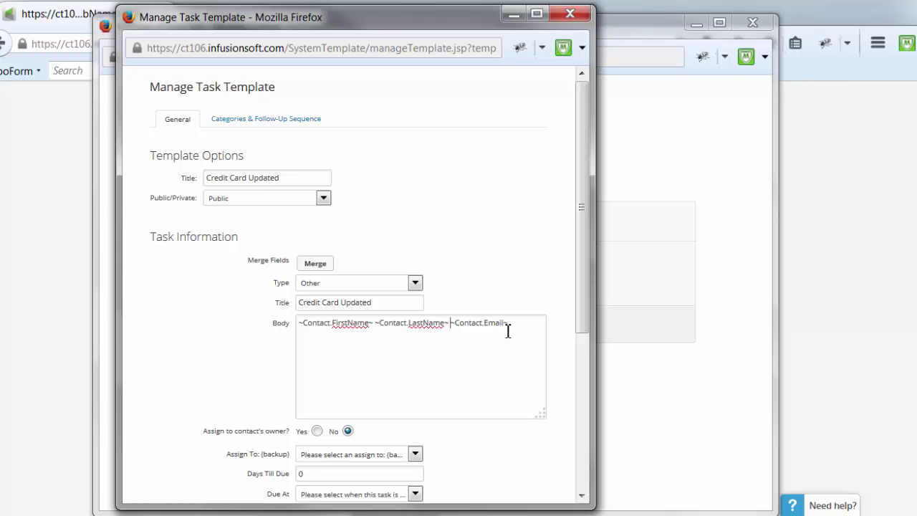
{"action": "type", "text": "s updated their credit card.  Please check their contact re"}
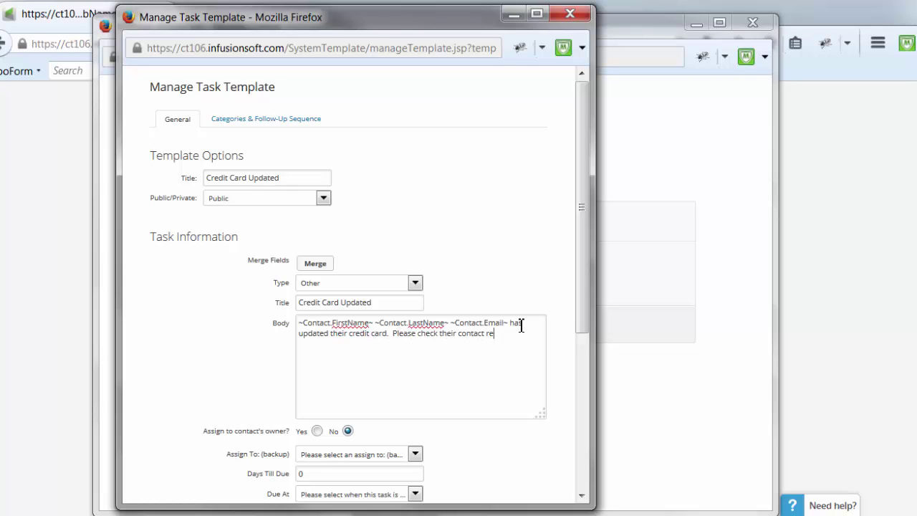
{"action": "type", "text": "cord to make sure new card is active on subscriptions/"}
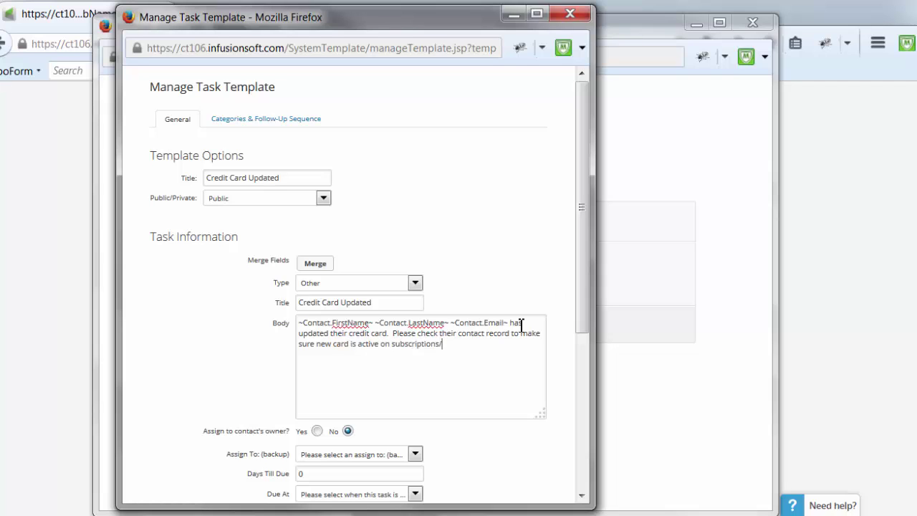
{"action": "type", "text": "payment plans."}
Choose the task's backup assignee and enable notifications for the owner and that same user.
{"action": "scroll", "coordinate": [462, 389], "scroll_direction": "down", "scroll_amount": 3}
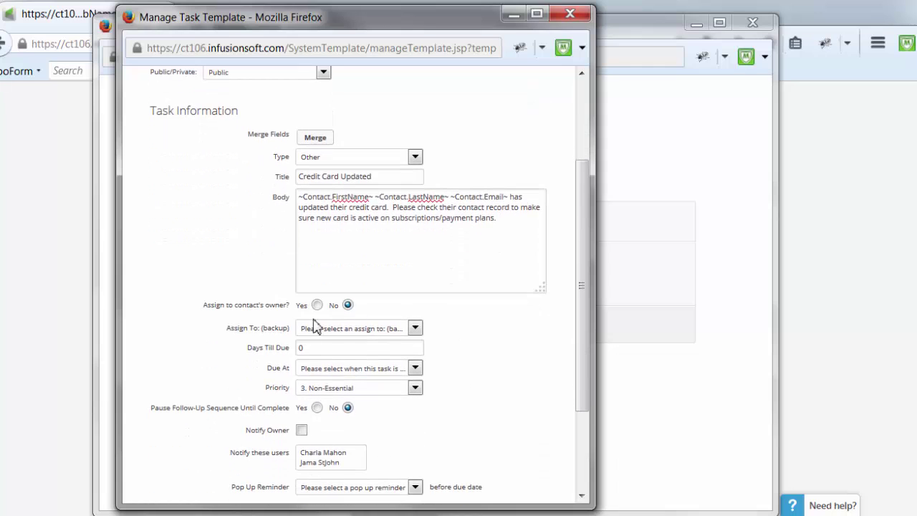
{"action": "left_click", "coordinate": [415, 328]}
{"action": "left_click", "coordinate": [362, 358]}
{"action": "scroll", "coordinate": [372, 395], "scroll_direction": "down", "scroll_amount": 2}
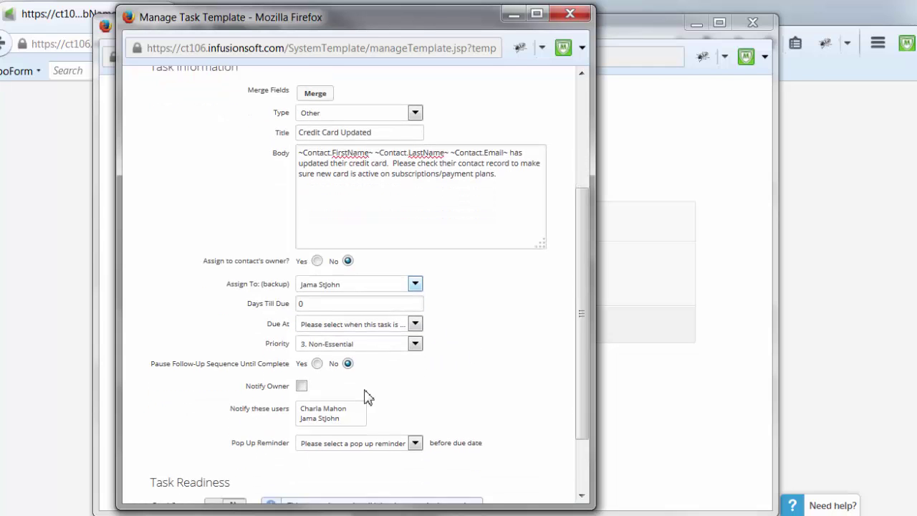
{"action": "left_click", "coordinate": [302, 368]}
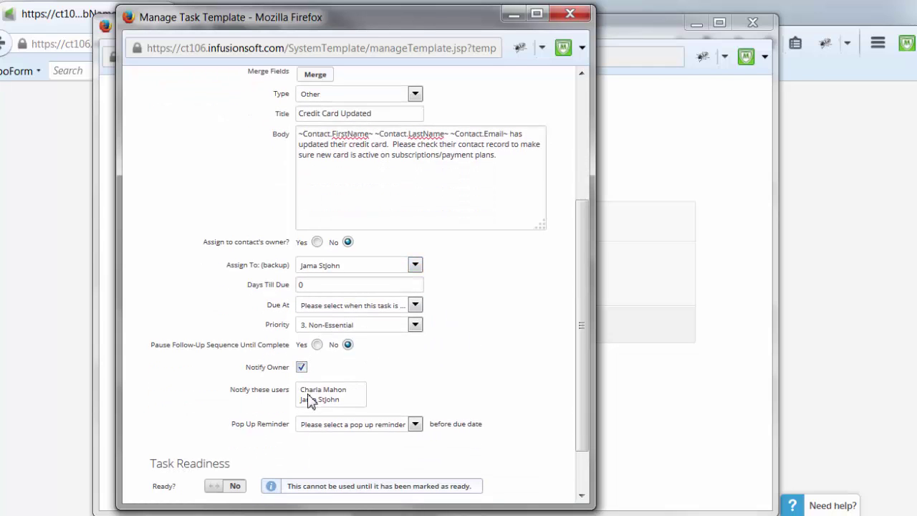
{"action": "left_click", "coordinate": [309, 400]}
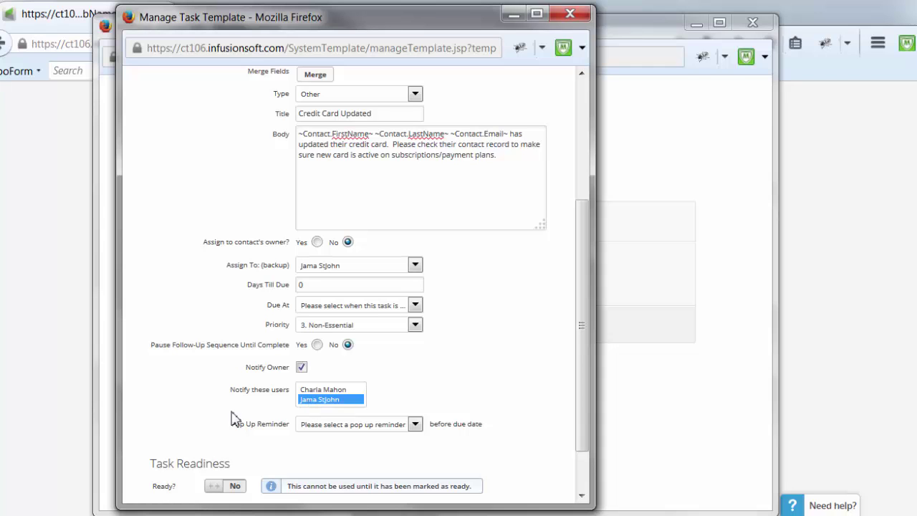
Mark the Credit Card Updated task template as ready and save both it and the action set with its Create a Task action.
{"action": "scroll", "coordinate": [222, 440], "scroll_direction": "down", "scroll_amount": 2}
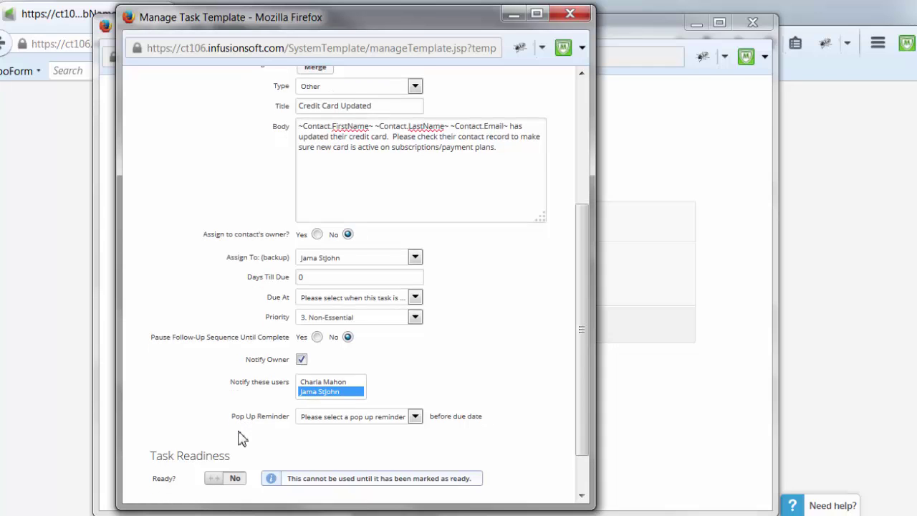
{"action": "left_click", "coordinate": [218, 429]}
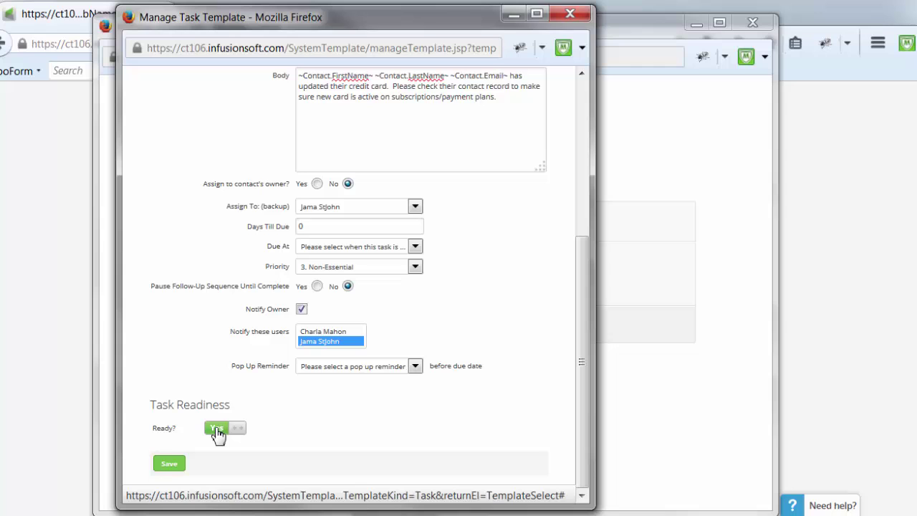
{"action": "left_click", "coordinate": [169, 465]}
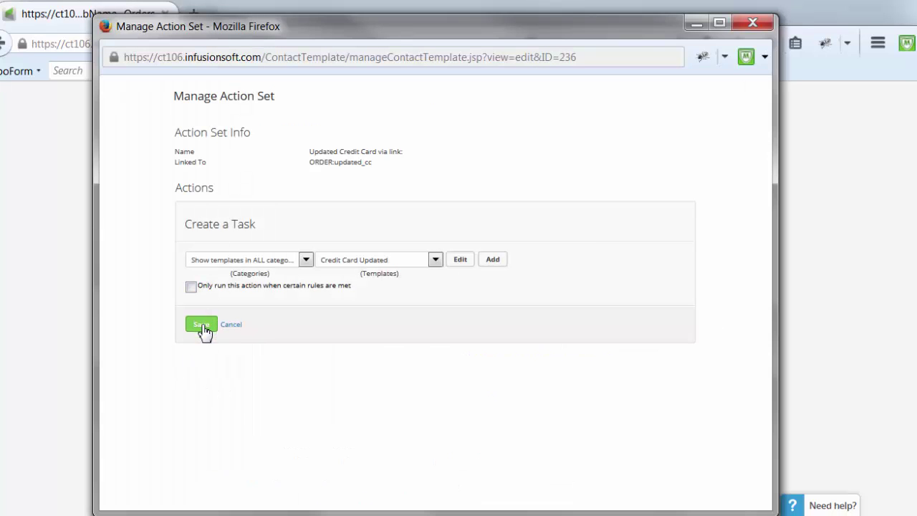
{"action": "left_click", "coordinate": [202, 325]}
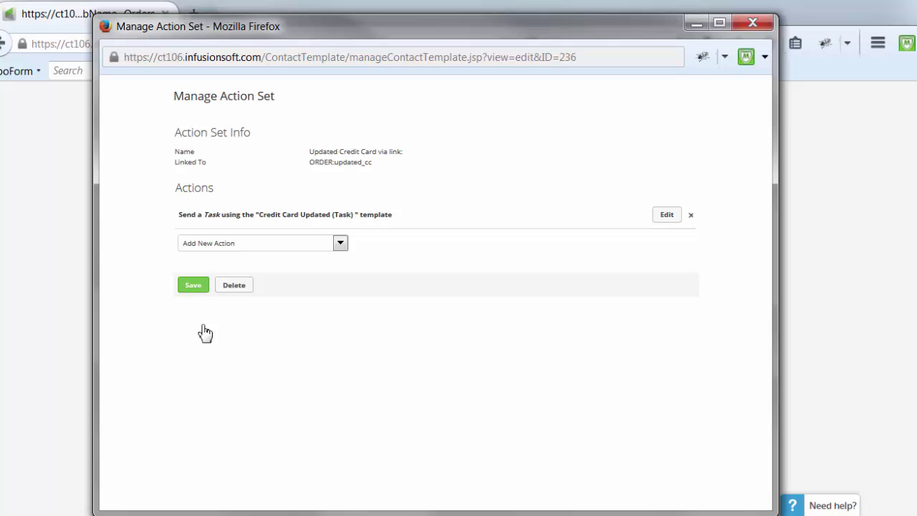
{"action": "left_click", "coordinate": [193, 286]}
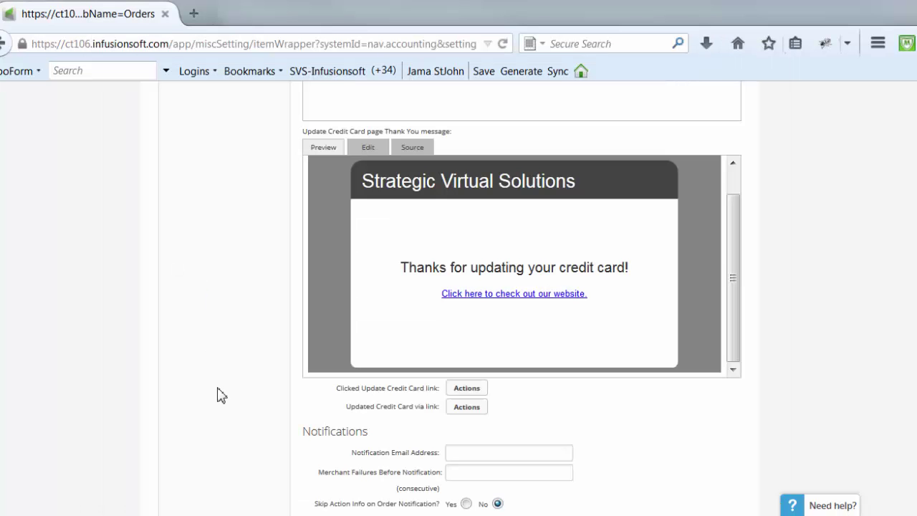